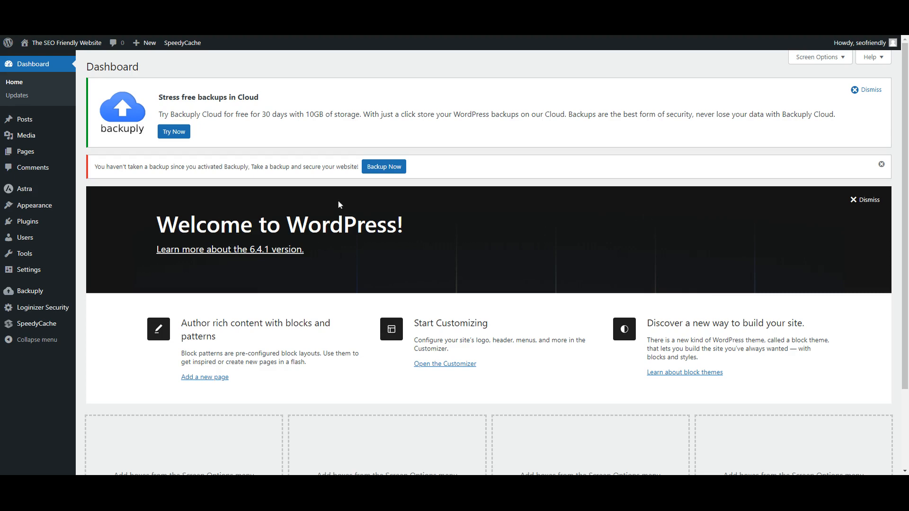
Dismiss the Backuply Cloud notice and search the new plugins for "elementor".
{"action": "left_click", "coordinate": [866, 89]}
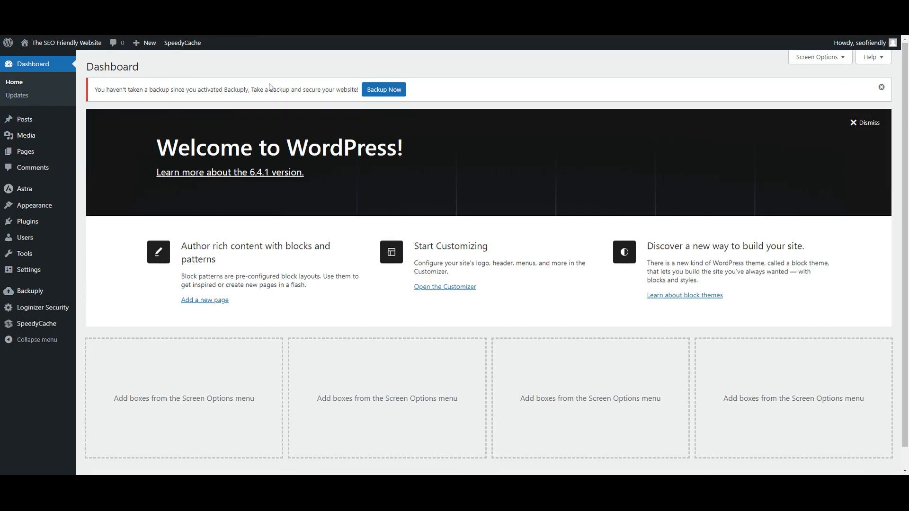
{"action": "mouse_move", "coordinate": [37, 160]}
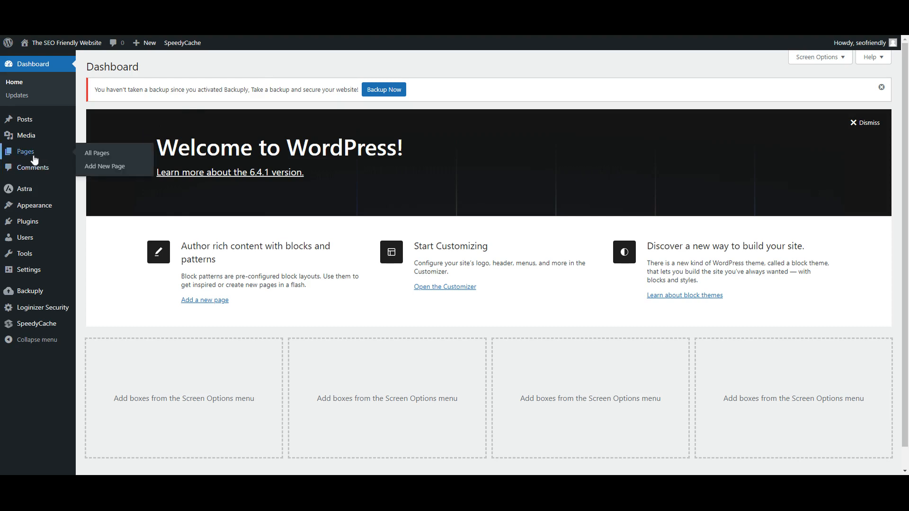
{"action": "mouse_move", "coordinate": [25, 227]}
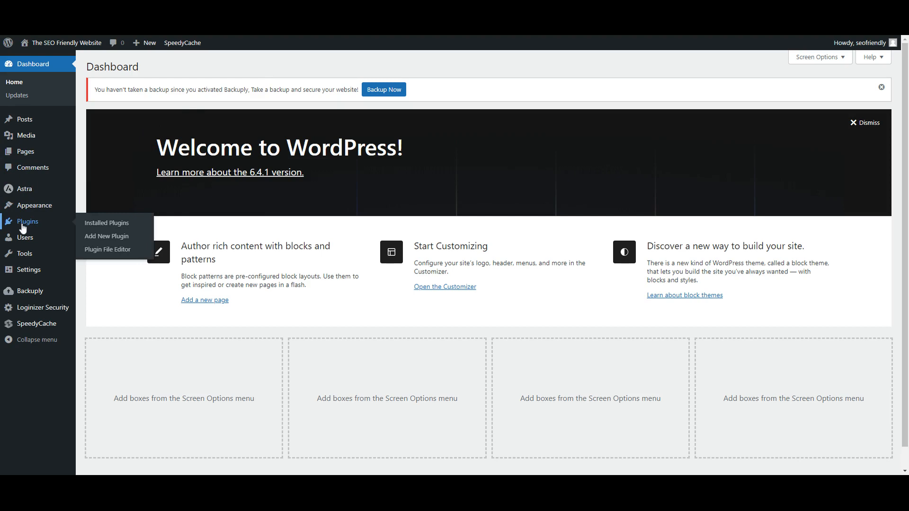
{"action": "left_click", "coordinate": [99, 240]}
{"action": "scroll", "coordinate": [578, 191], "scroll_direction": "down", "scroll_amount": 2}
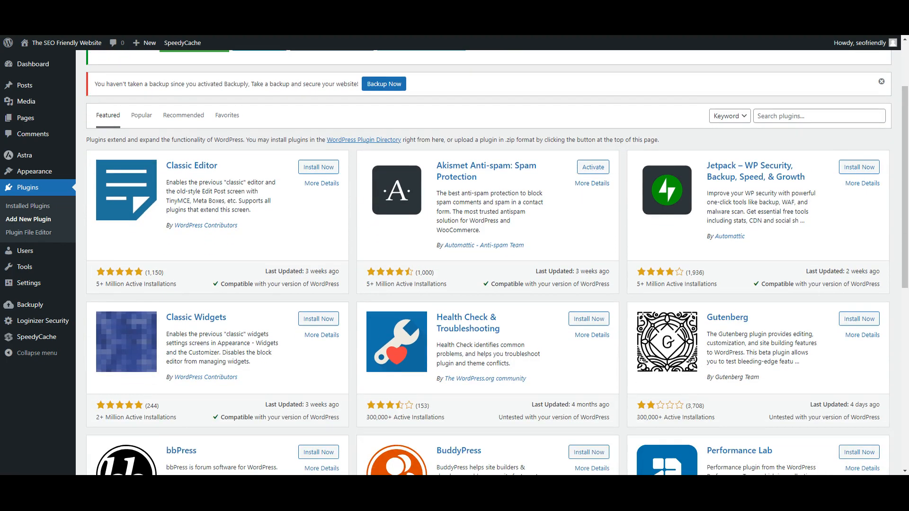
{"action": "scroll", "coordinate": [580, 191], "scroll_direction": "up", "scroll_amount": 1}
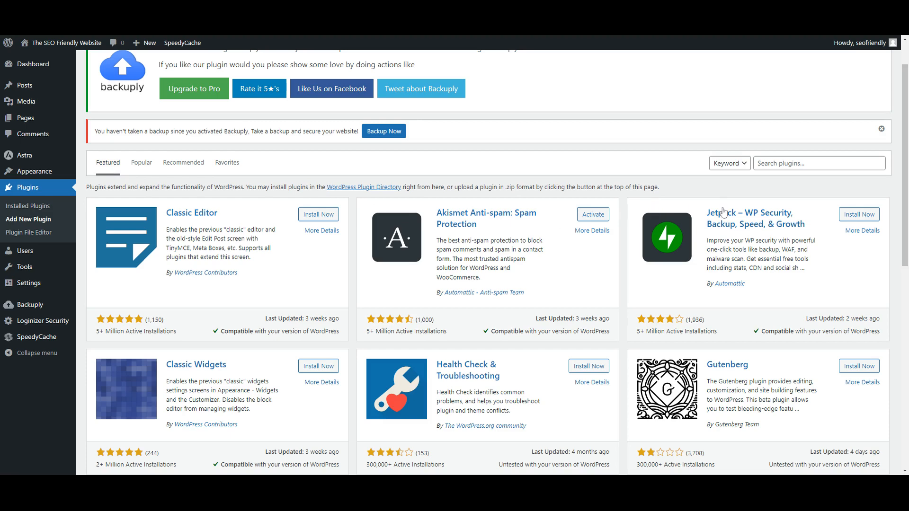
{"action": "left_click", "coordinate": [805, 164]}
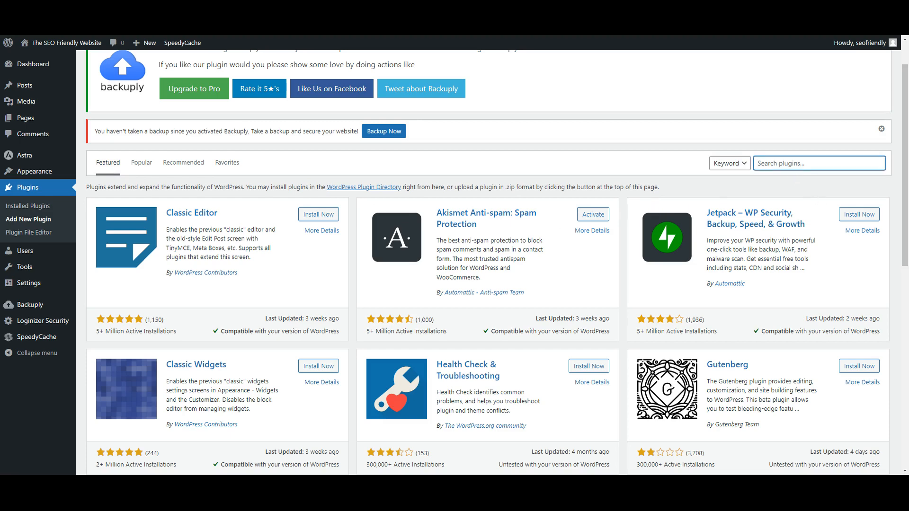
{"action": "type", "text": "elementor"}
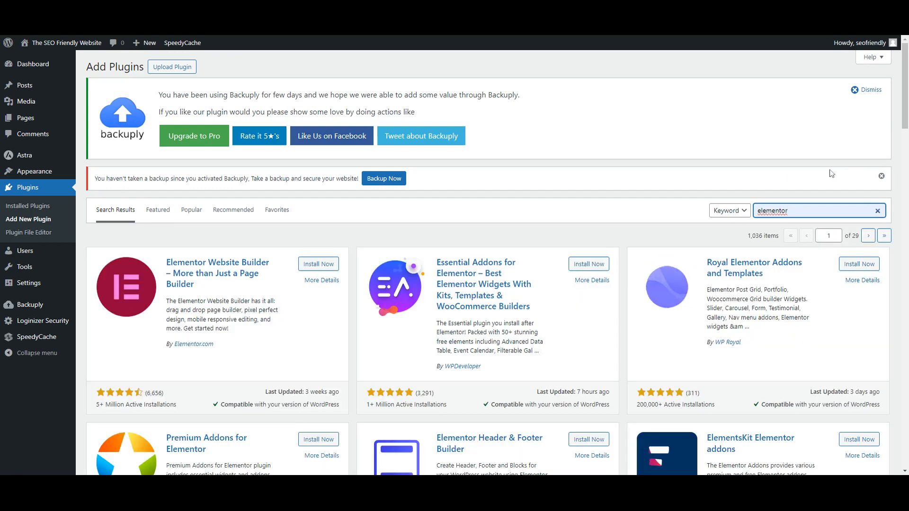
Install and activate the Elementor Website Builder plugin.
{"action": "scroll", "coordinate": [713, 163], "scroll_direction": "down", "scroll_amount": 1}
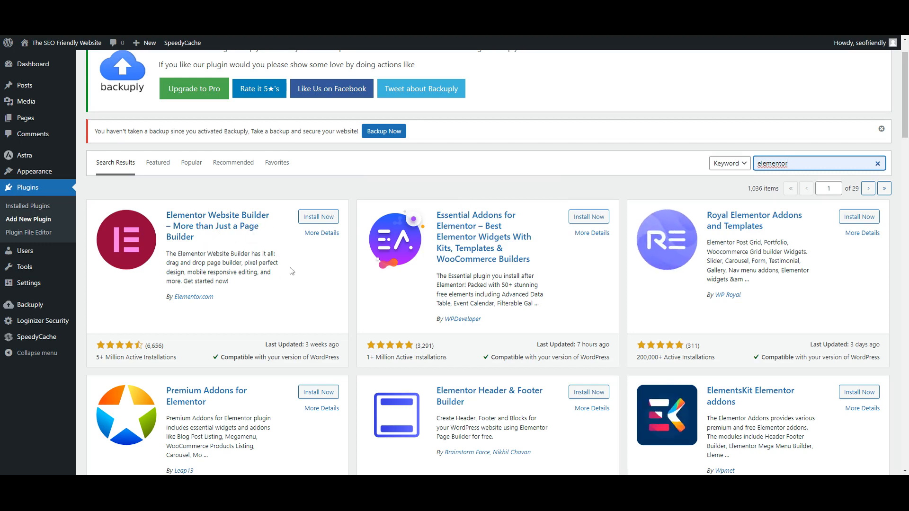
{"action": "left_click", "coordinate": [318, 218]}
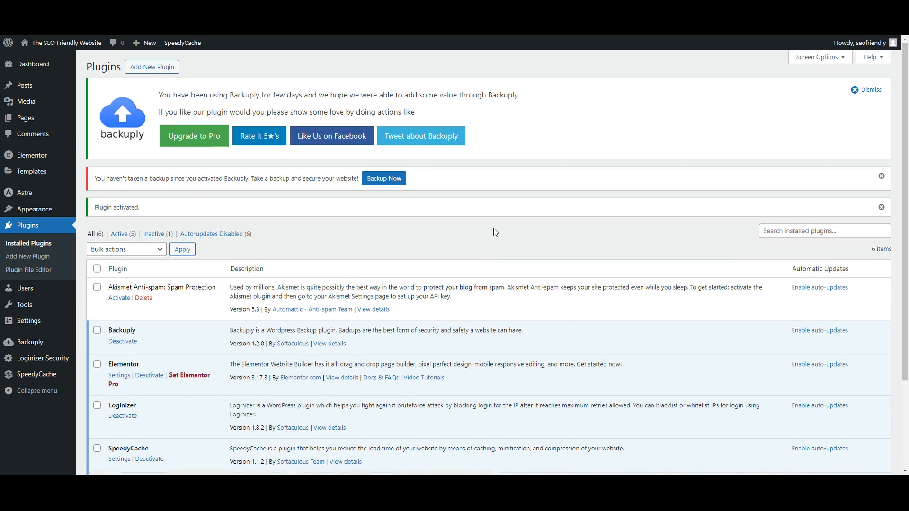
{"action": "scroll", "coordinate": [495, 232], "scroll_direction": "down", "scroll_amount": 3}
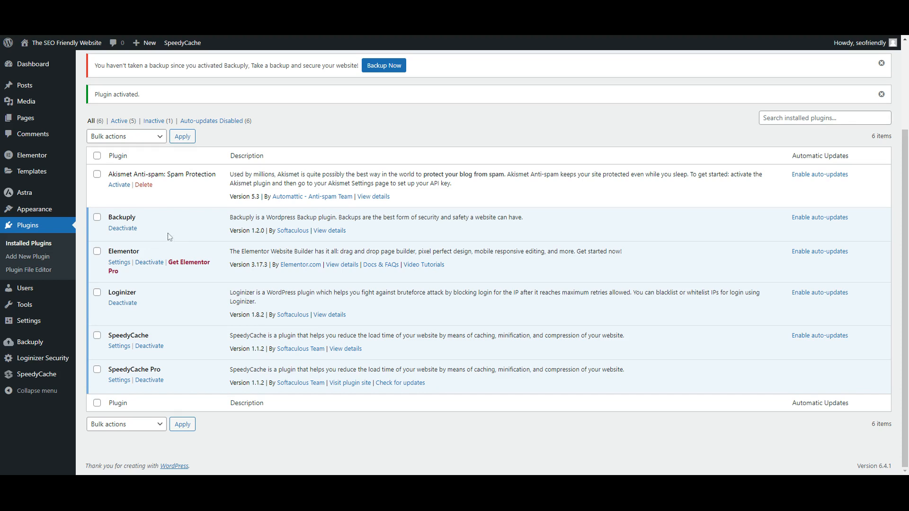
Create a new page titled "Home" and save it as a draft.
{"action": "mouse_move", "coordinate": [29, 158]}
{"action": "mouse_move", "coordinate": [25, 123]}
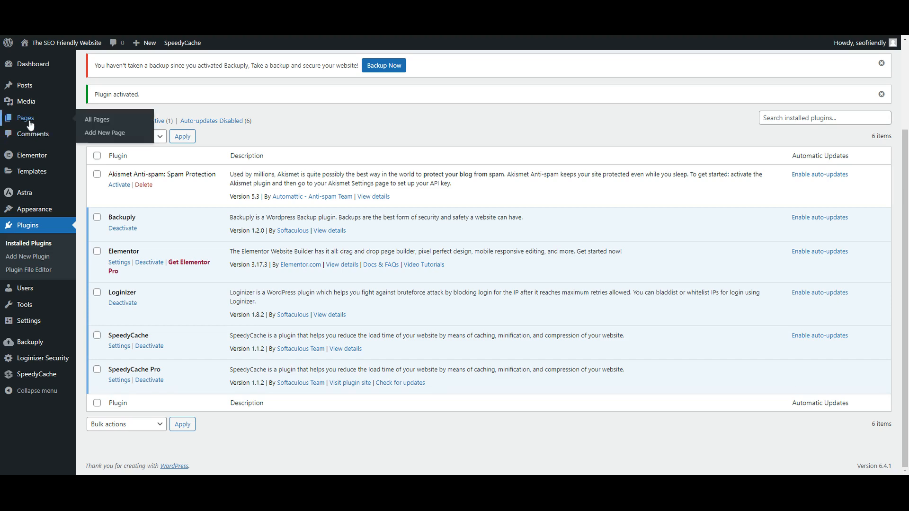
{"action": "left_click", "coordinate": [100, 134]}
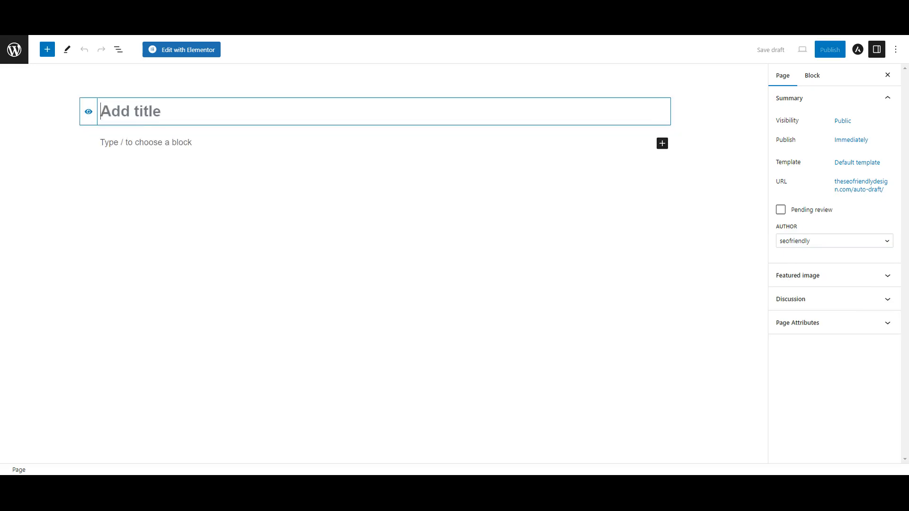
{"action": "type", "text": "Home"}
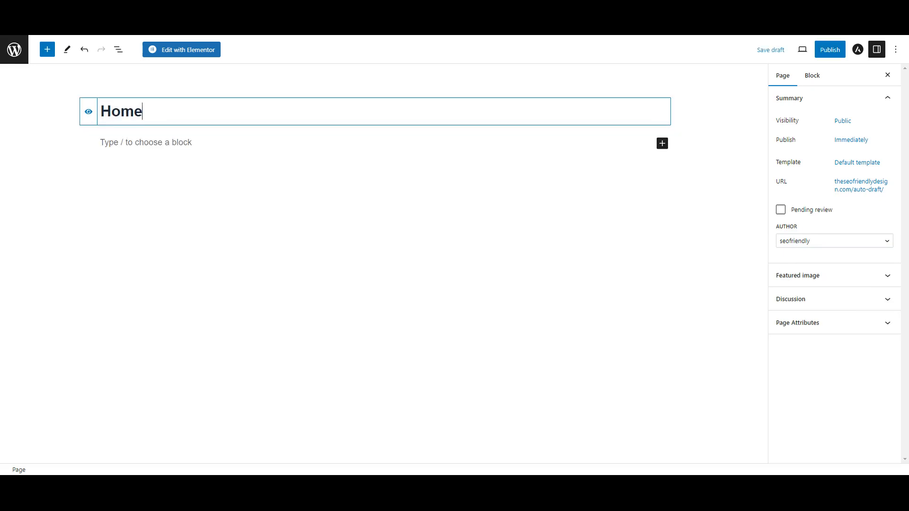
{"action": "left_click", "coordinate": [169, 160]}
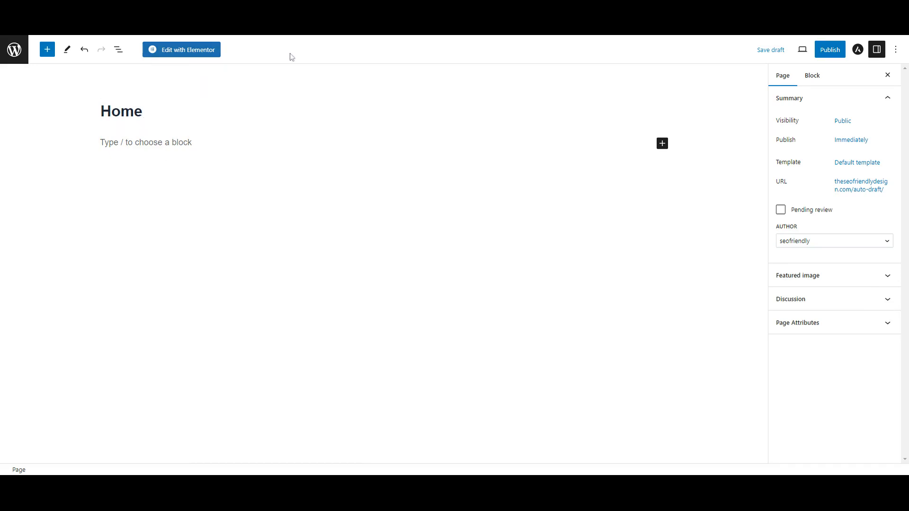
{"action": "left_click", "coordinate": [771, 50]}
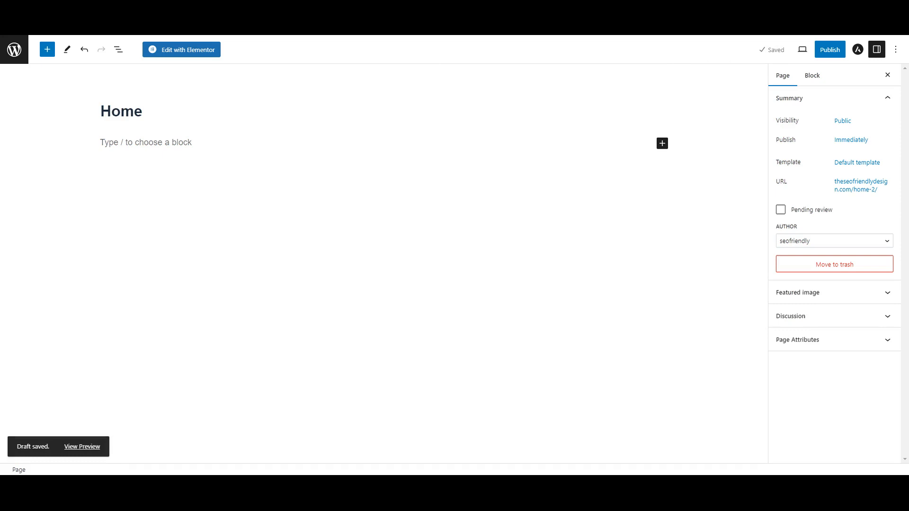
Open the Home page in the Elementor editor and close the Elementor AI notification and the Navigator.
{"action": "left_click", "coordinate": [190, 53]}
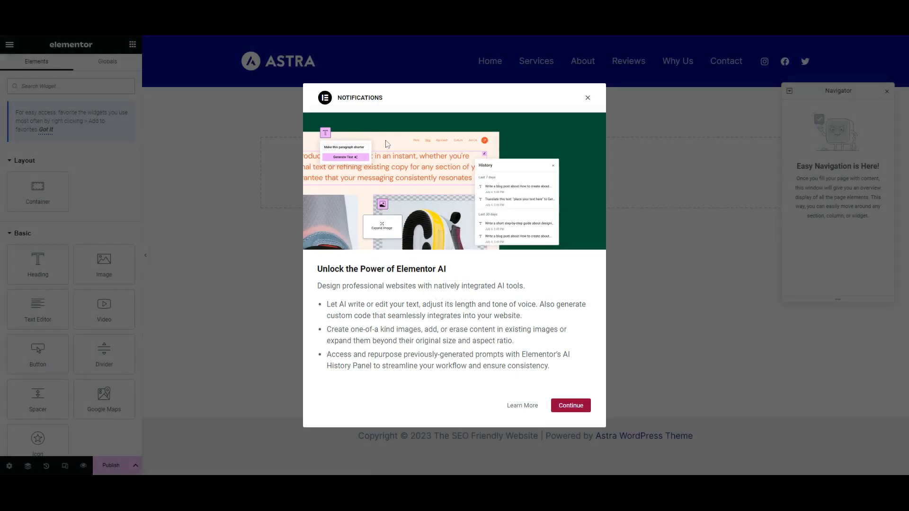
{"action": "left_click", "coordinate": [587, 98]}
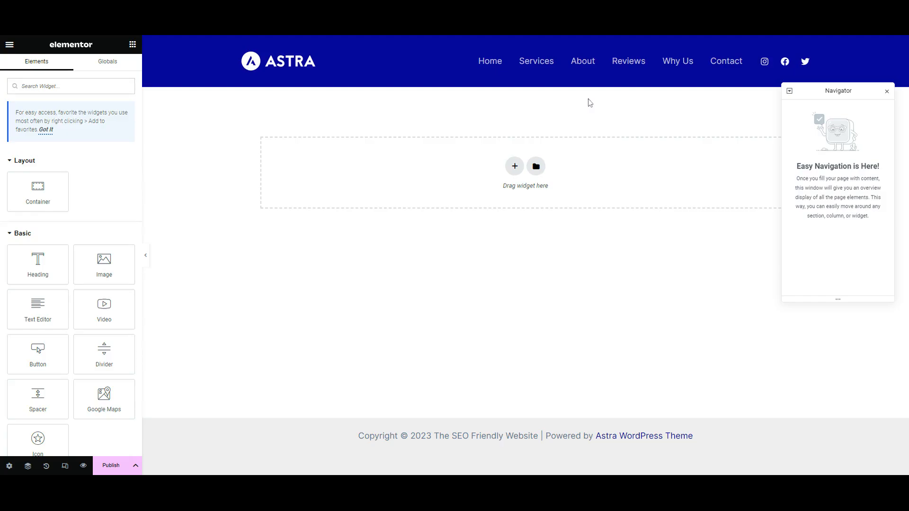
{"action": "left_click", "coordinate": [886, 93]}
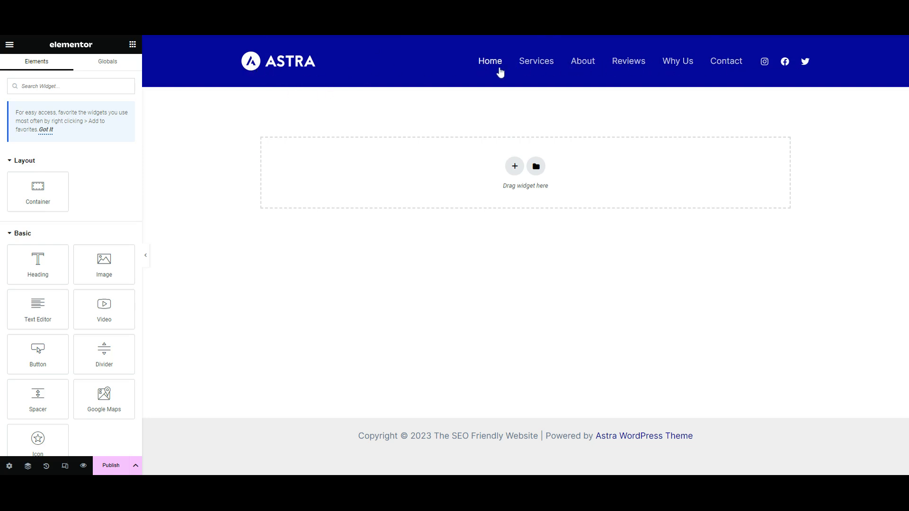
Add a single container with a downward (column) direction to the empty page.
{"action": "left_click", "coordinate": [515, 167]}
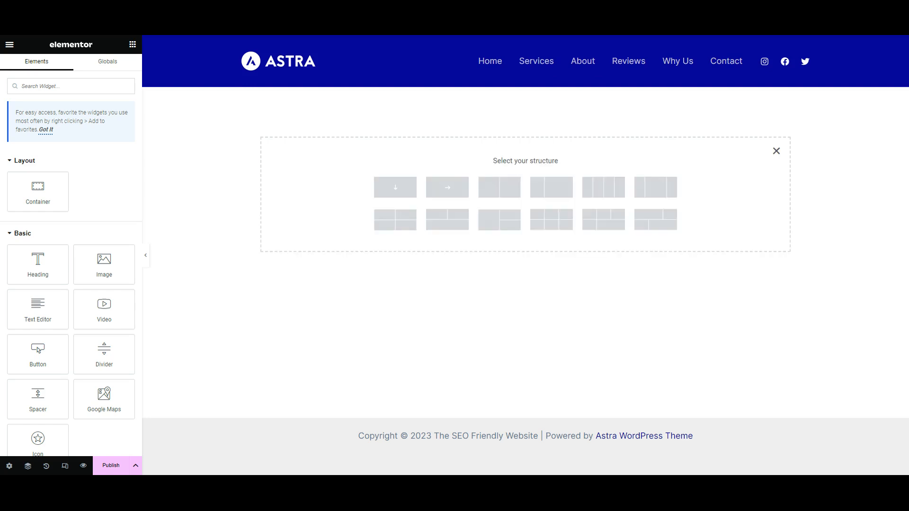
{"action": "left_click", "coordinate": [408, 193]}
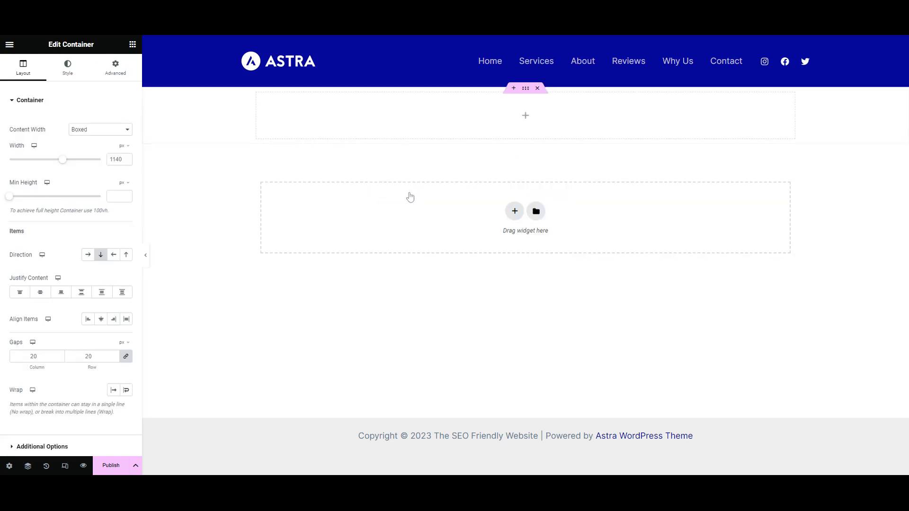
{"action": "left_click", "coordinate": [527, 119]}
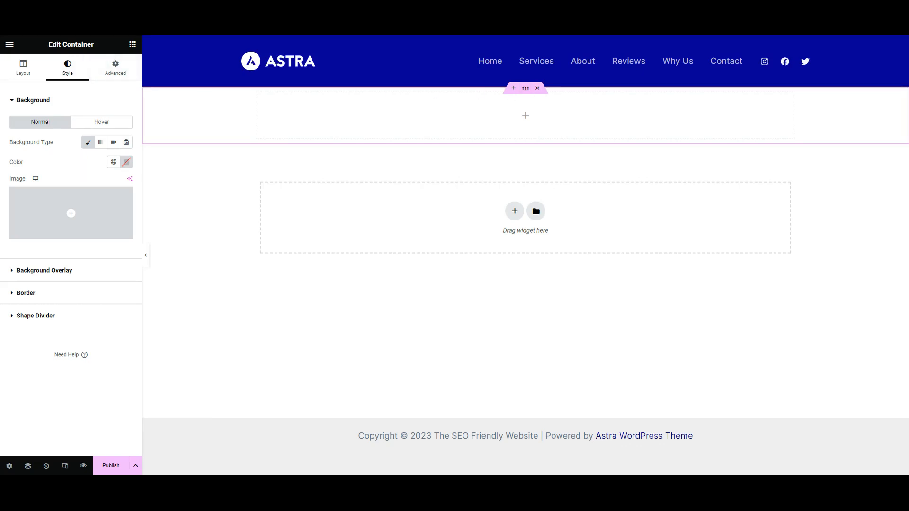
Upload the Pexels photo of steak and vegetables and set it as the container's background image.
{"action": "left_click", "coordinate": [25, 71]}
{"action": "left_click", "coordinate": [67, 75]}
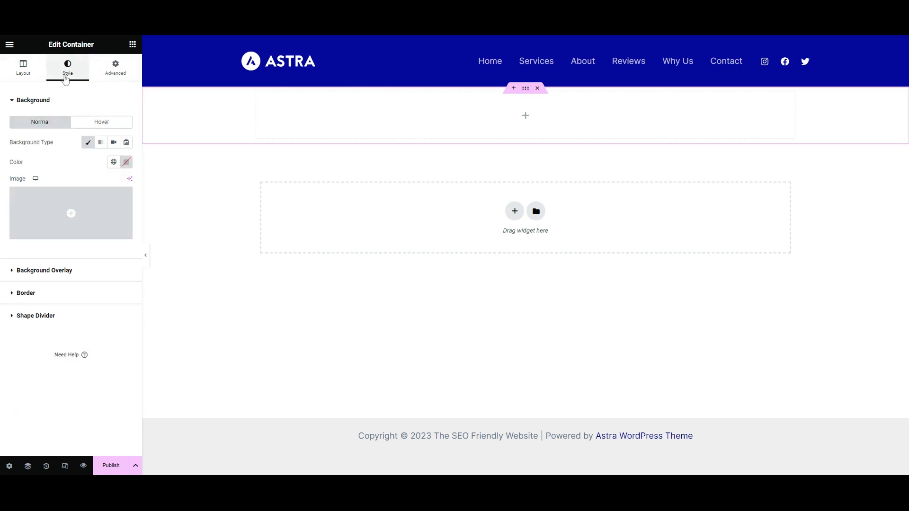
{"action": "left_click", "coordinate": [68, 213]}
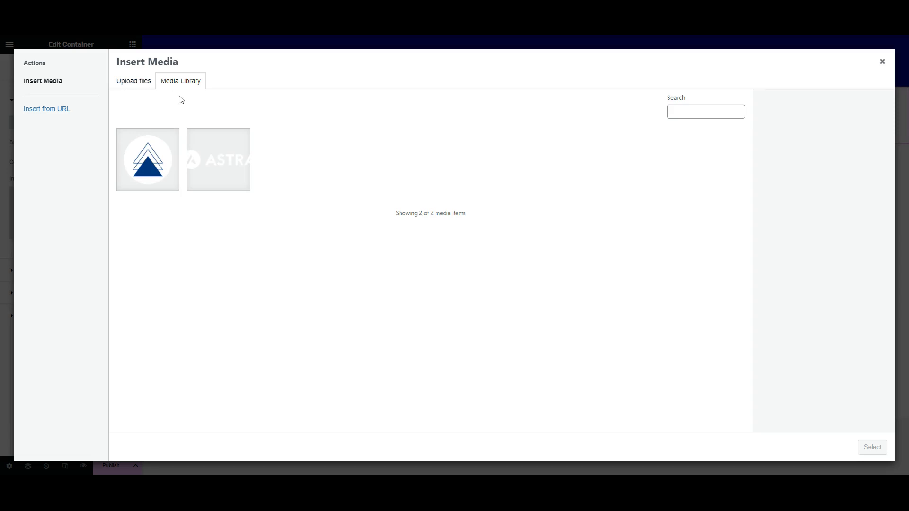
{"action": "left_click", "coordinate": [130, 85]}
{"action": "left_click", "coordinate": [490, 246]}
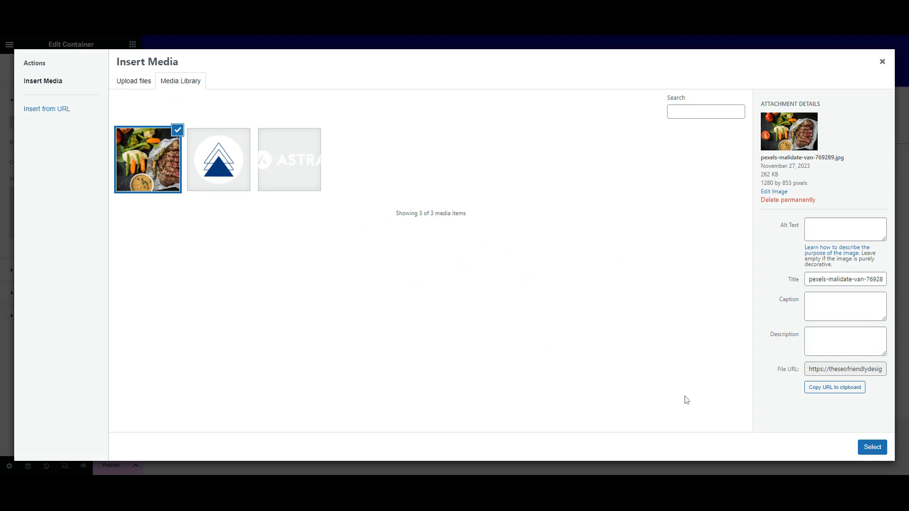
{"action": "left_click", "coordinate": [871, 448]}
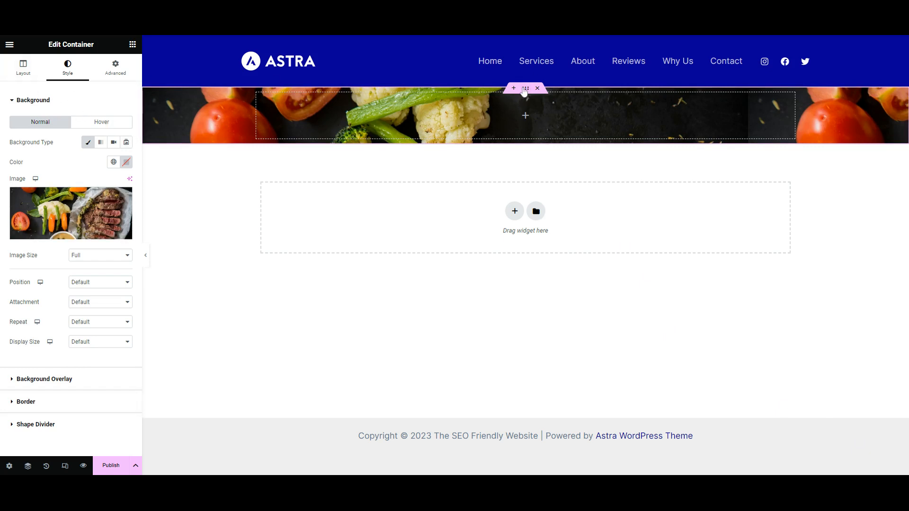
Set the container's minimum height to 707 px.
{"action": "left_click", "coordinate": [23, 66]}
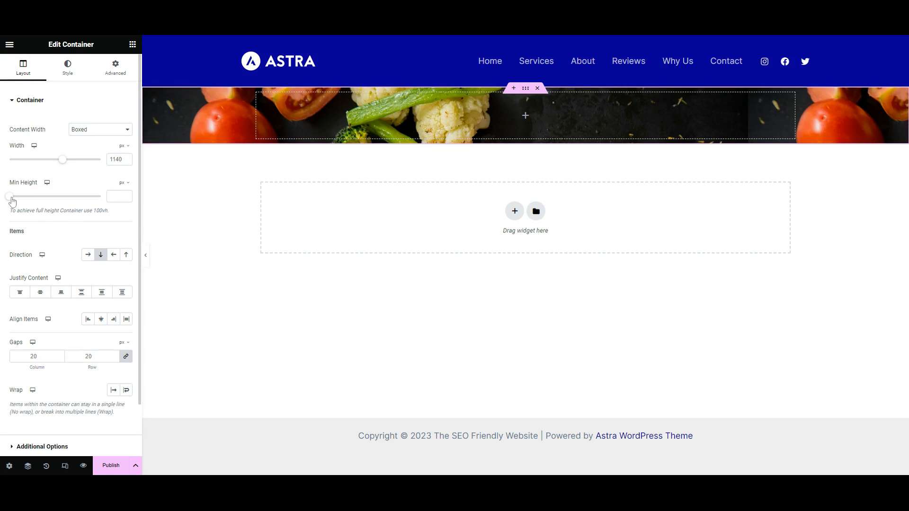
{"action": "left_click_drag", "start_coordinate": [13, 201], "coordinate": [58, 201]}
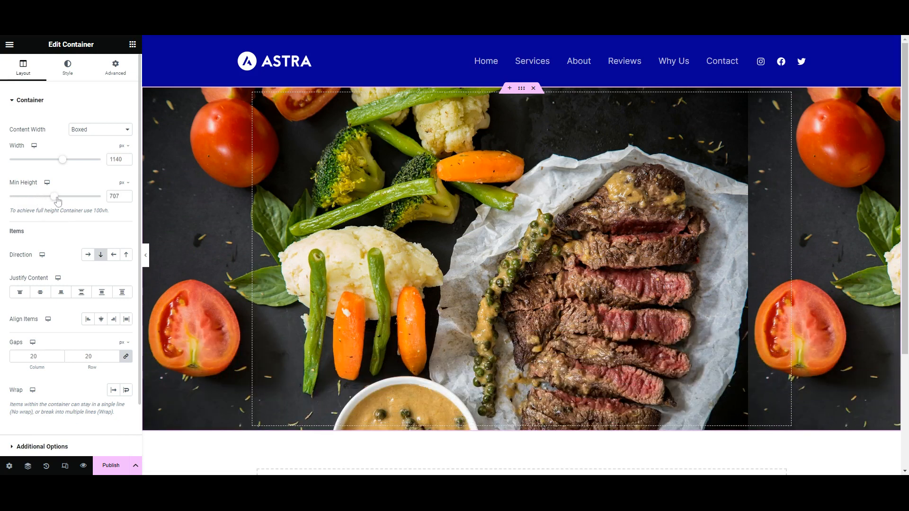
{"action": "scroll", "coordinate": [557, 210], "scroll_direction": "down", "scroll_amount": 2}
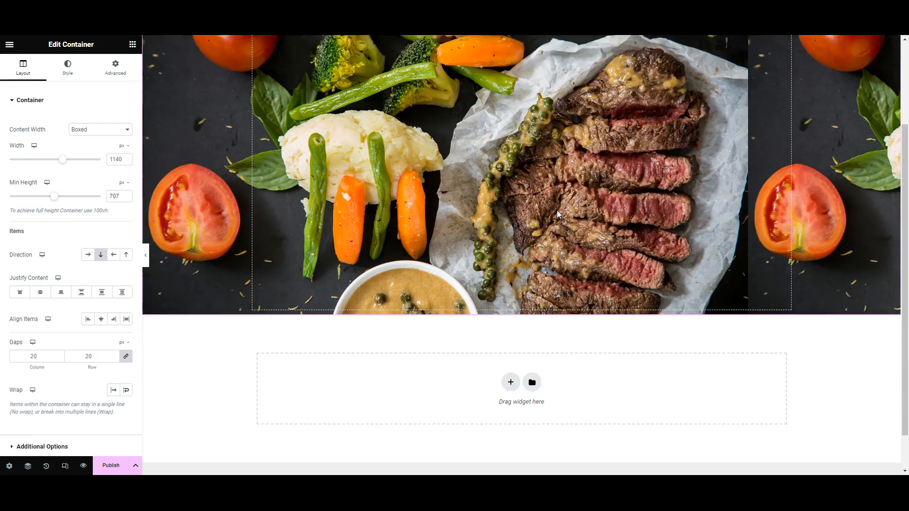
{"action": "scroll", "coordinate": [556, 210], "scroll_direction": "up", "scroll_amount": 2}
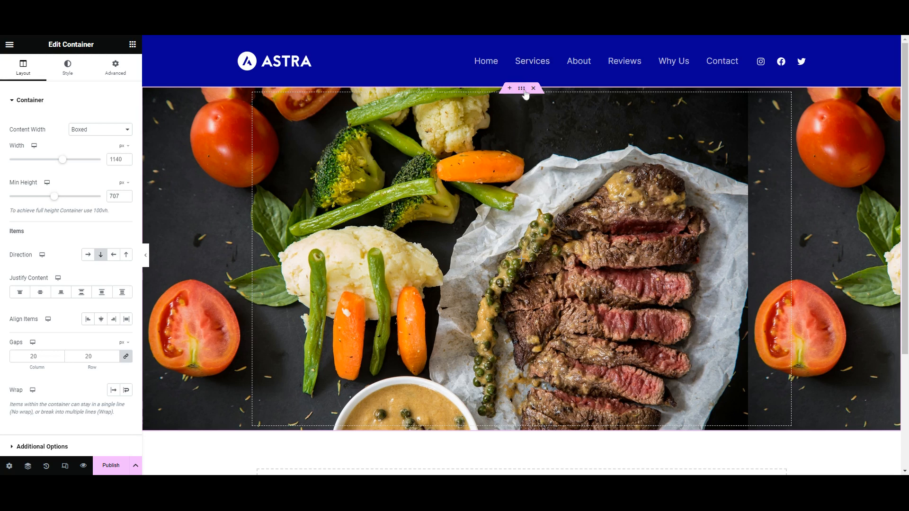
Add a Heading widget to the container and set its title to "Welcome to Our Restaurant".
{"action": "left_click", "coordinate": [521, 261]}
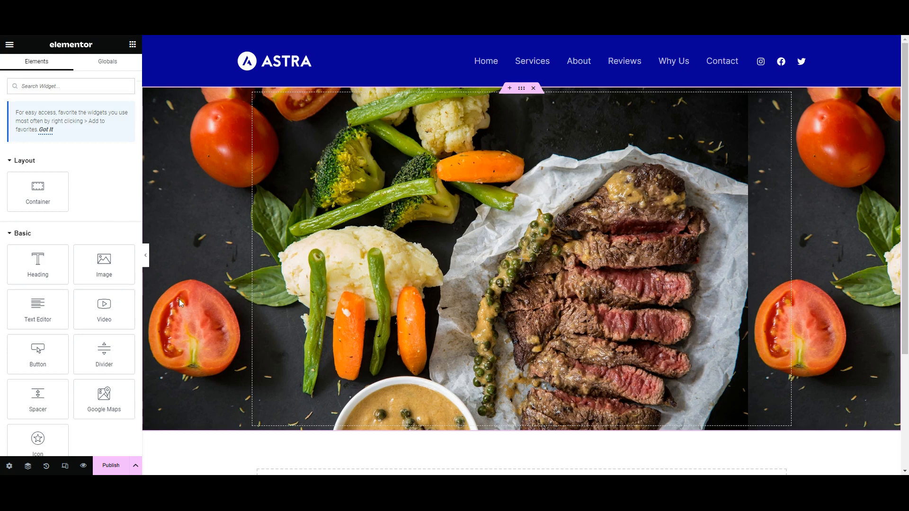
{"action": "left_click_drag", "start_coordinate": [37, 270], "coordinate": [462, 278]}
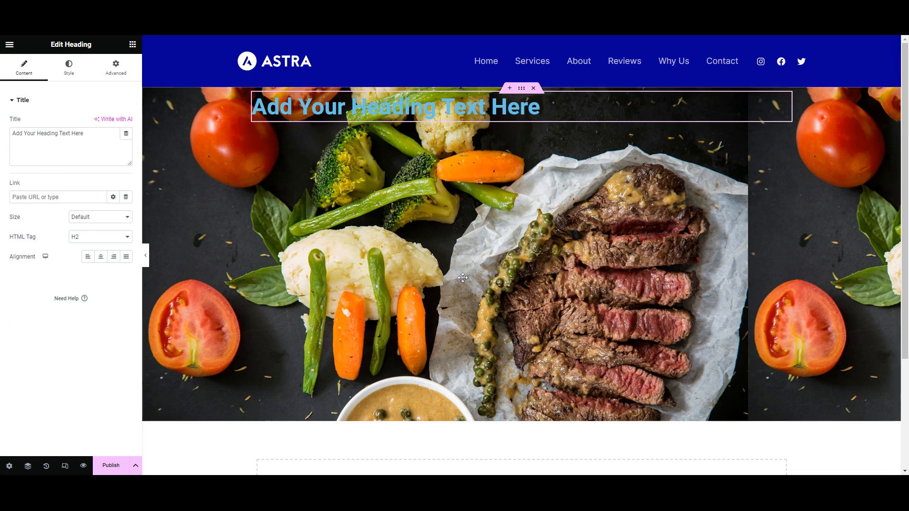
{"action": "left_click", "coordinate": [457, 104]}
{"action": "left_click", "coordinate": [86, 137]}
{"action": "left_click_drag", "start_coordinate": [84, 133], "coordinate": [12, 133]}
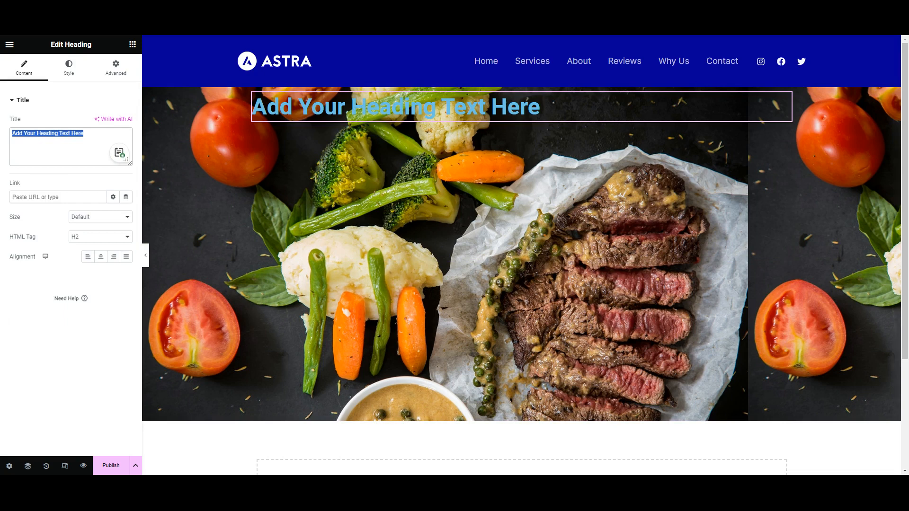
{"action": "type", "text": "Welc"}
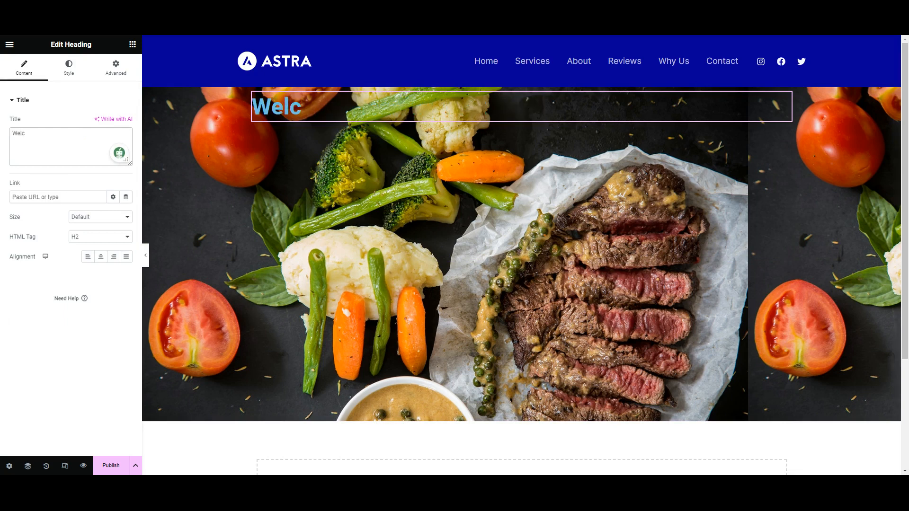
{"action": "type", "text": "oen"}
{"action": "key", "text": "BackSpace"}
{"action": "key", "text": "BackSpace"}
{"action": "type", "text": "me to Our"}
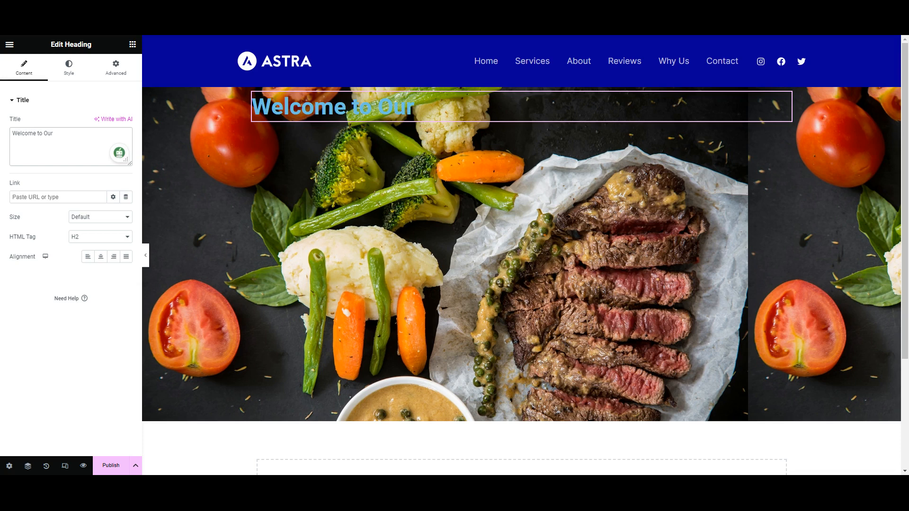
{"action": "type", "text": " Restaurant"}
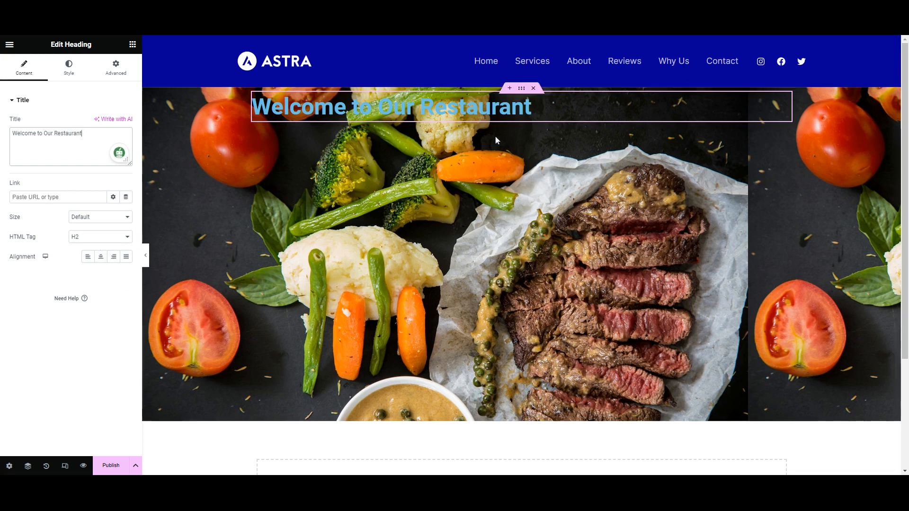
Set the "Welcome to Our Restaurant" heading's text color to white (#fff).
{"action": "left_click", "coordinate": [533, 108]}
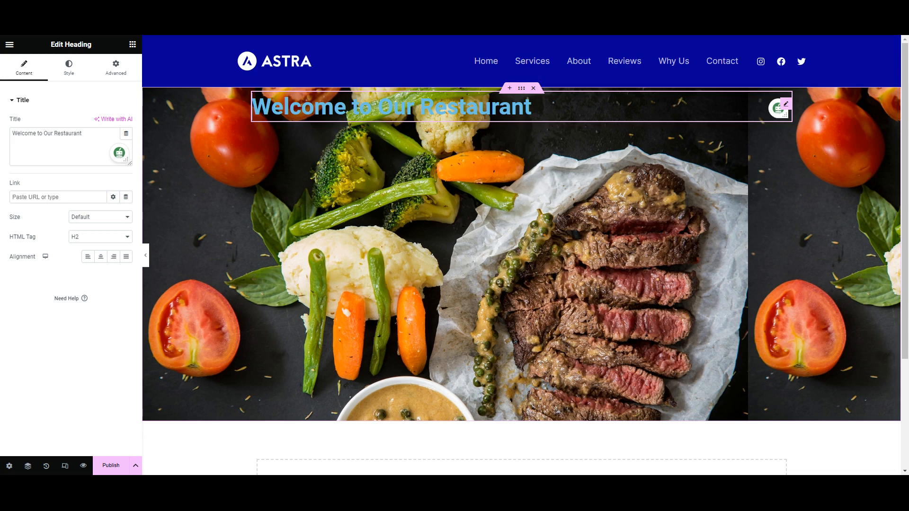
{"action": "left_click", "coordinate": [302, 107]}
{"action": "left_click", "coordinate": [69, 67]}
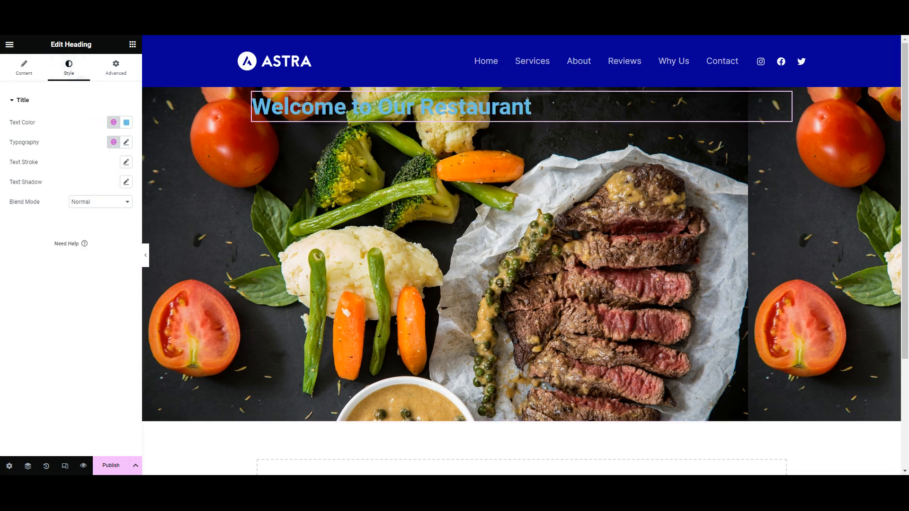
{"action": "left_click", "coordinate": [532, 107]}
{"action": "left_click", "coordinate": [126, 124]}
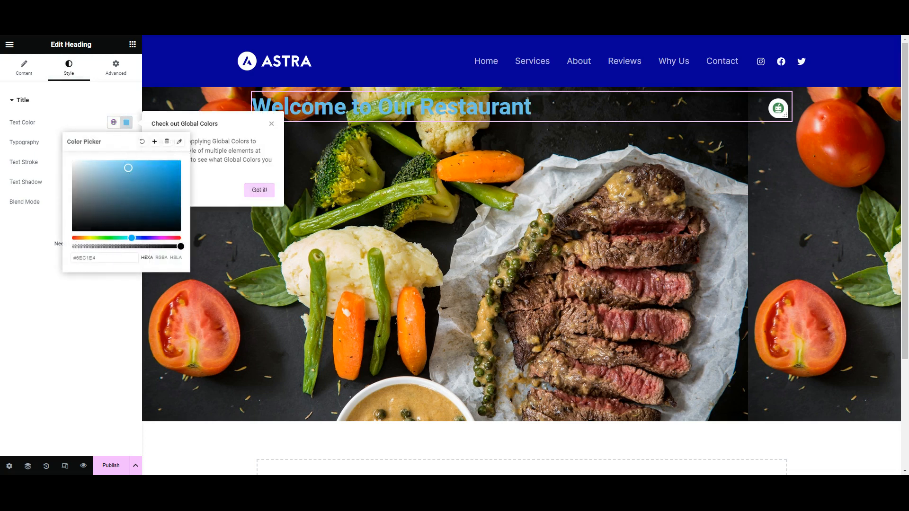
{"action": "left_click_drag", "start_coordinate": [96, 258], "coordinate": [82, 258]}
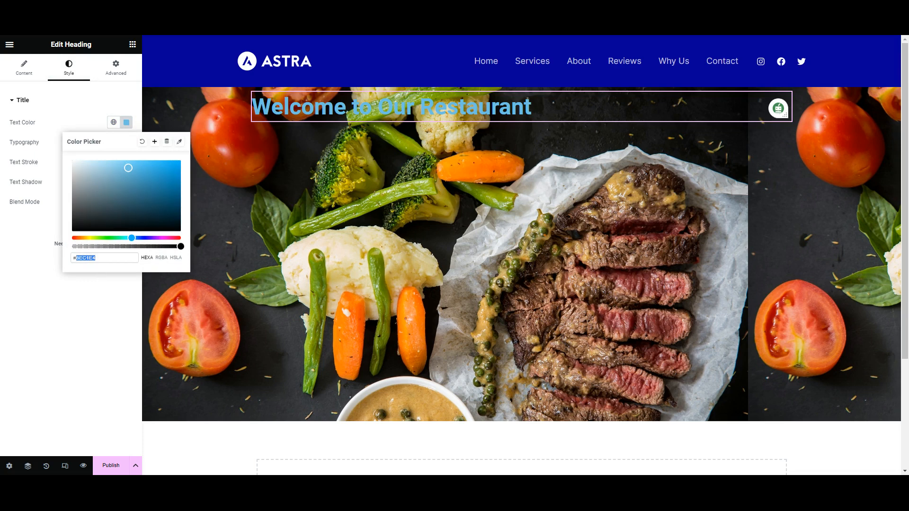
{"action": "type", "text": "fff"}
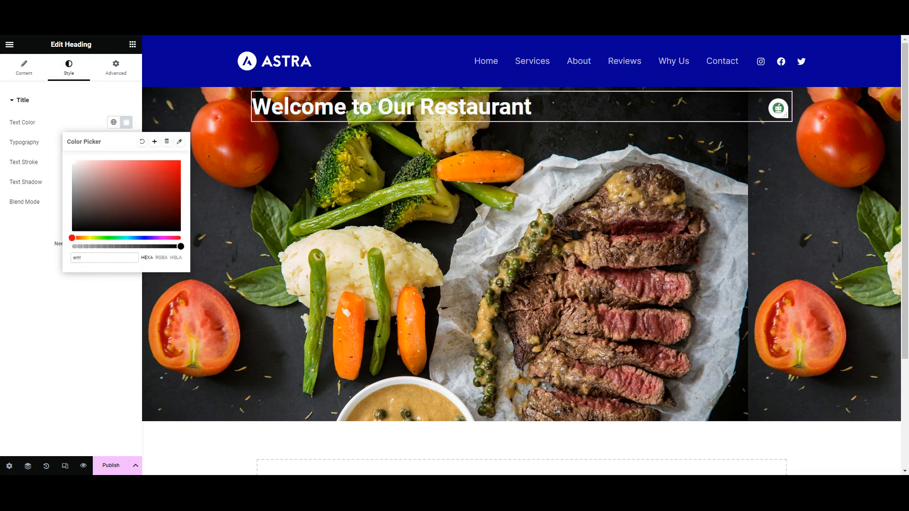
{"action": "left_click", "coordinate": [120, 148]}
{"action": "left_click", "coordinate": [102, 115]}
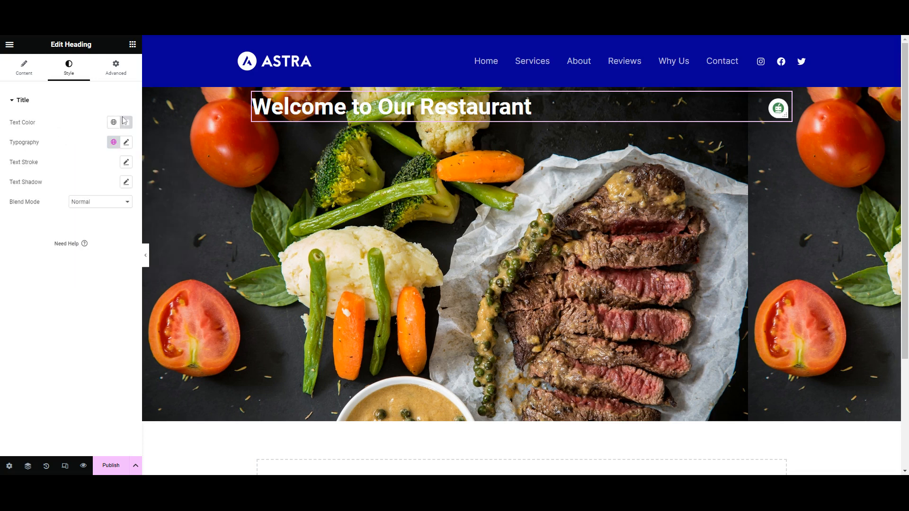
Set the heading's typography font family to Roboto Condensed.
{"action": "left_click", "coordinate": [125, 143]}
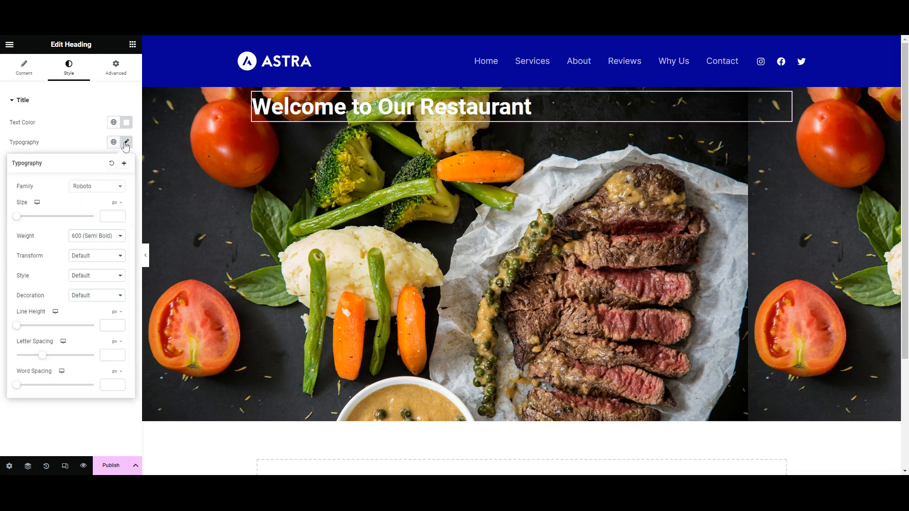
{"action": "left_click", "coordinate": [98, 188]}
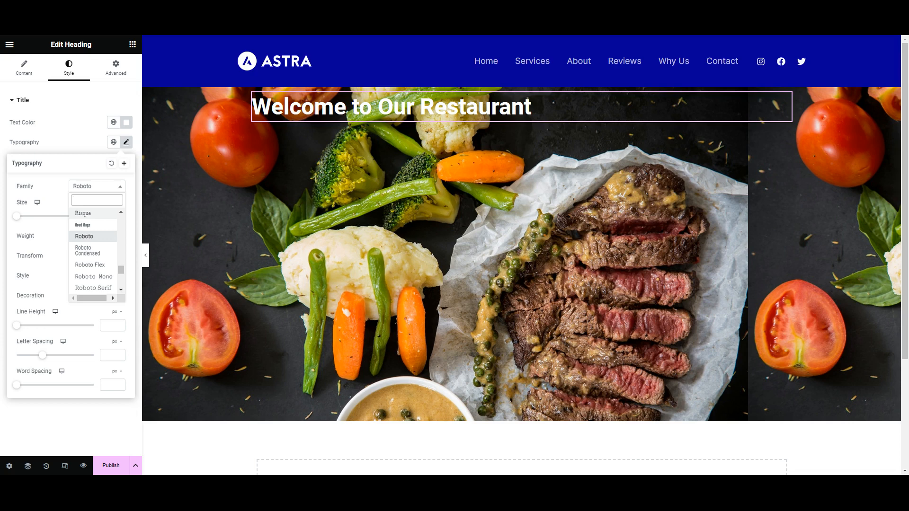
{"action": "left_click", "coordinate": [95, 250]}
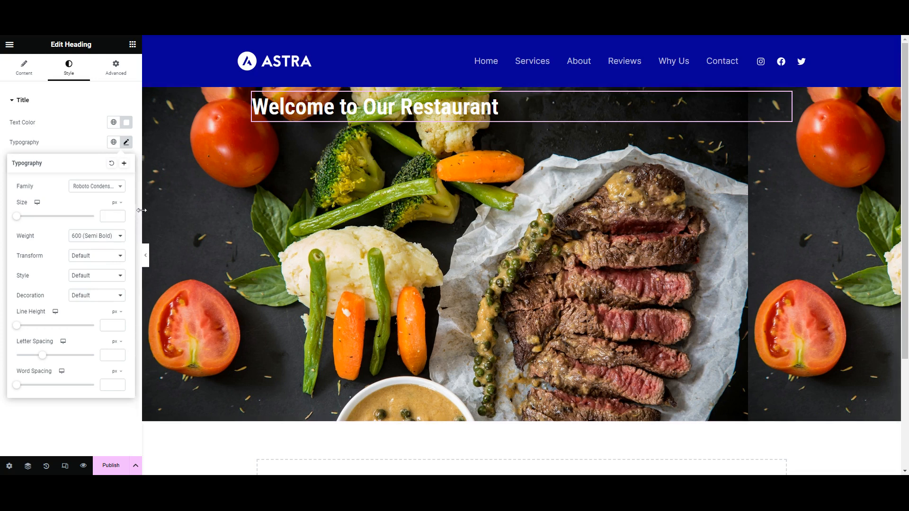
{"action": "left_click", "coordinate": [122, 190]}
{"action": "scroll", "coordinate": [98, 240], "scroll_direction": "up", "scroll_amount": 4}
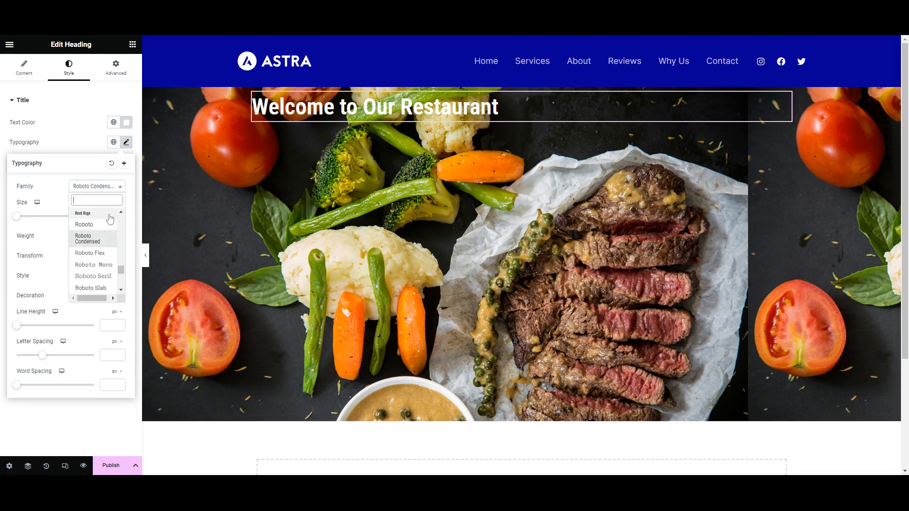
{"action": "left_click", "coordinate": [101, 239]}
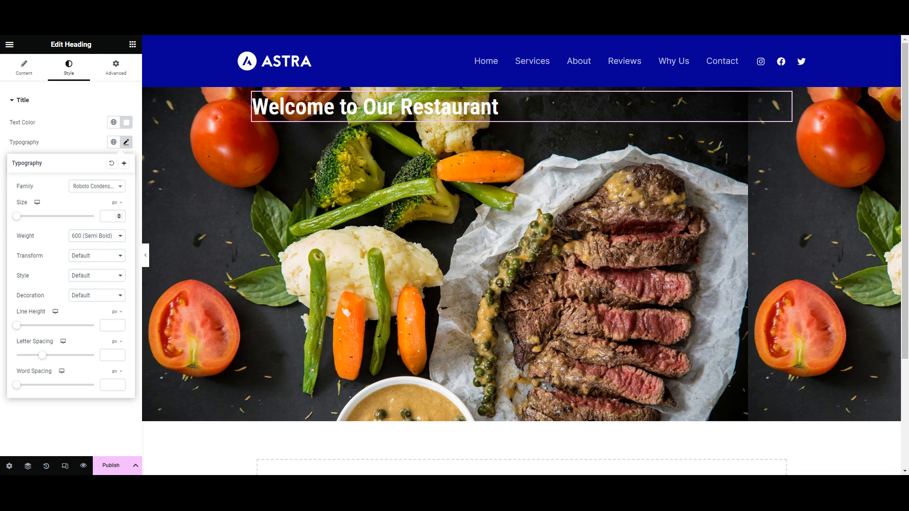
Set the heading's font size to 80 px and its weight to 700 (Bold).
{"action": "type", "text": "50"}
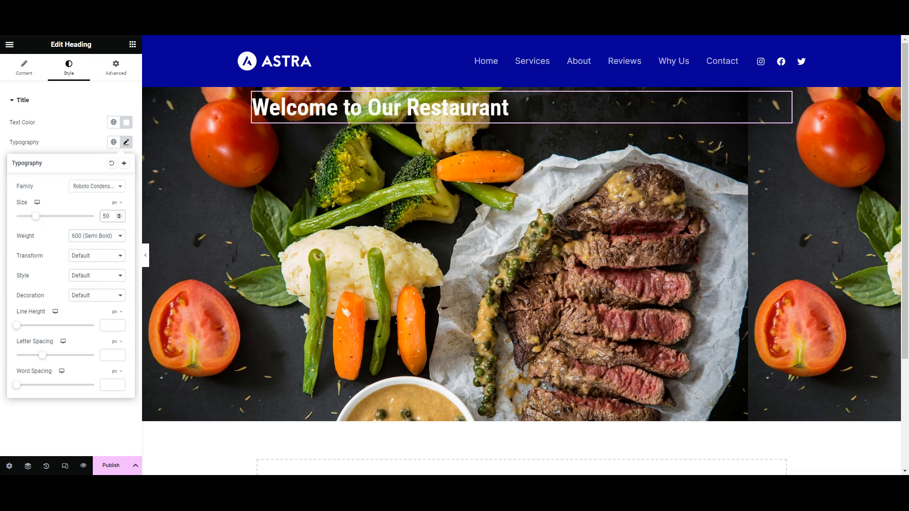
{"action": "left_click_drag", "start_coordinate": [111, 216], "coordinate": [99, 218]}
{"action": "type", "text": "80"}
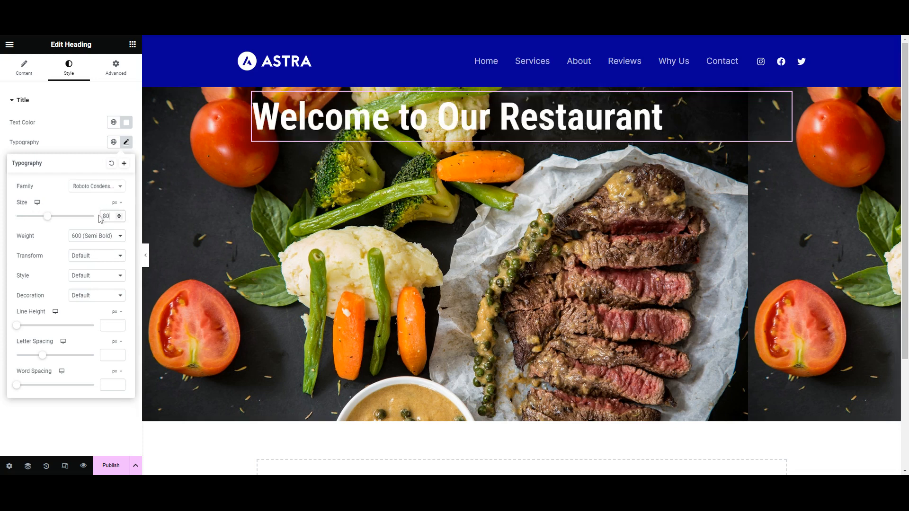
{"action": "left_click", "coordinate": [102, 237]}
{"action": "left_click", "coordinate": [98, 290]}
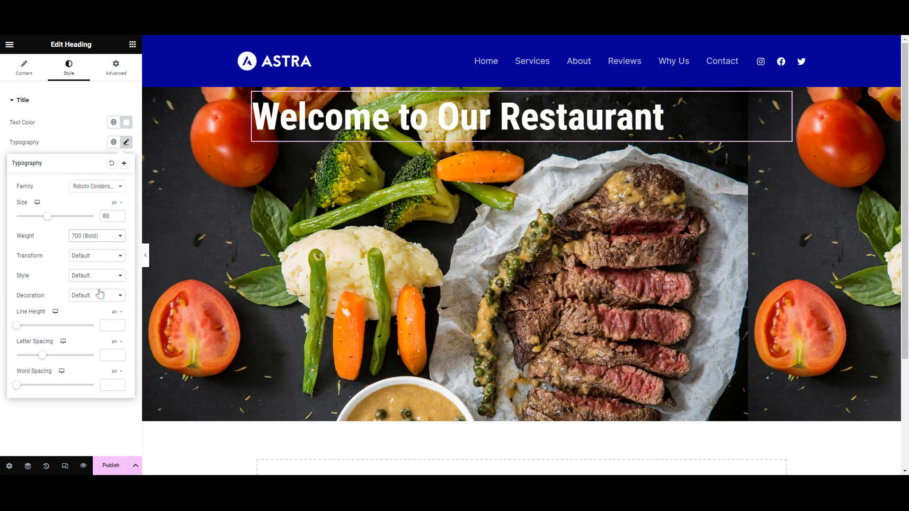
Try the Lowercase, Capitalize and Normal text transforms on the heading, and settle on Uppercase.
{"action": "left_click", "coordinate": [103, 257]}
{"action": "left_click", "coordinate": [100, 277]}
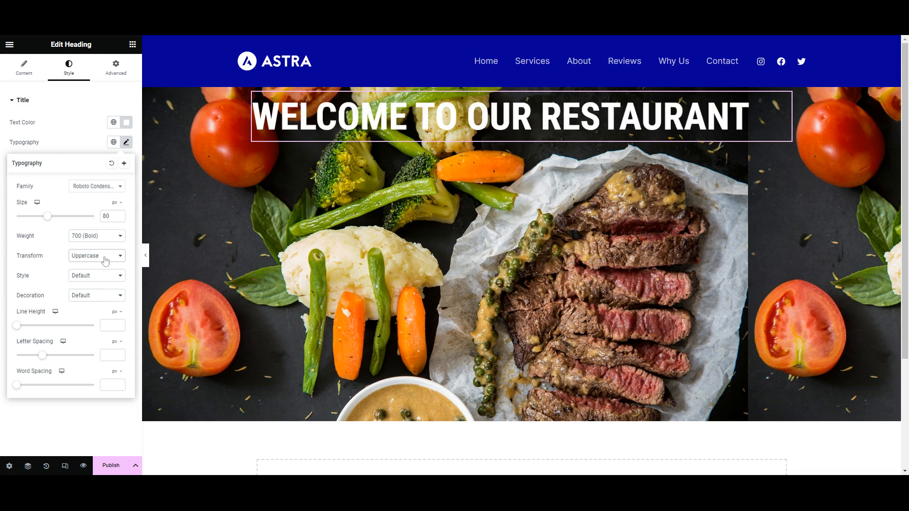
{"action": "left_click", "coordinate": [98, 268]}
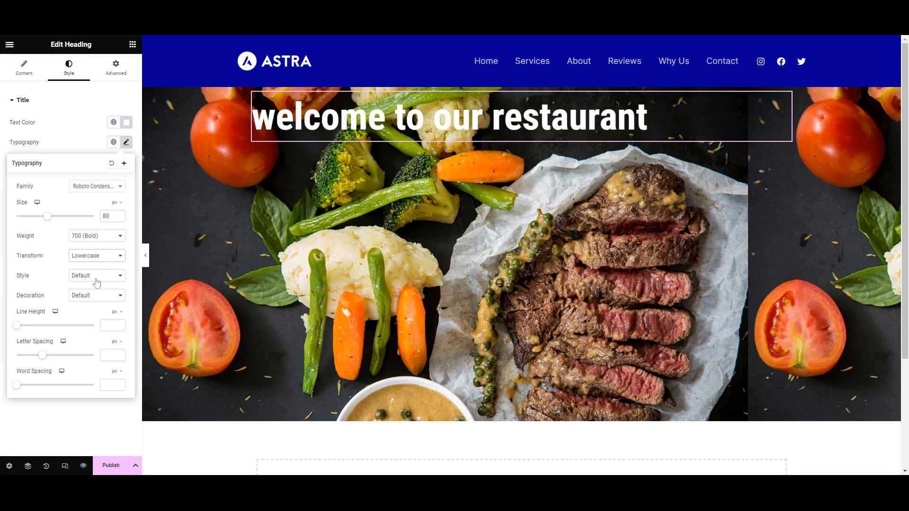
{"action": "left_click", "coordinate": [97, 256]}
{"action": "left_click", "coordinate": [93, 291]}
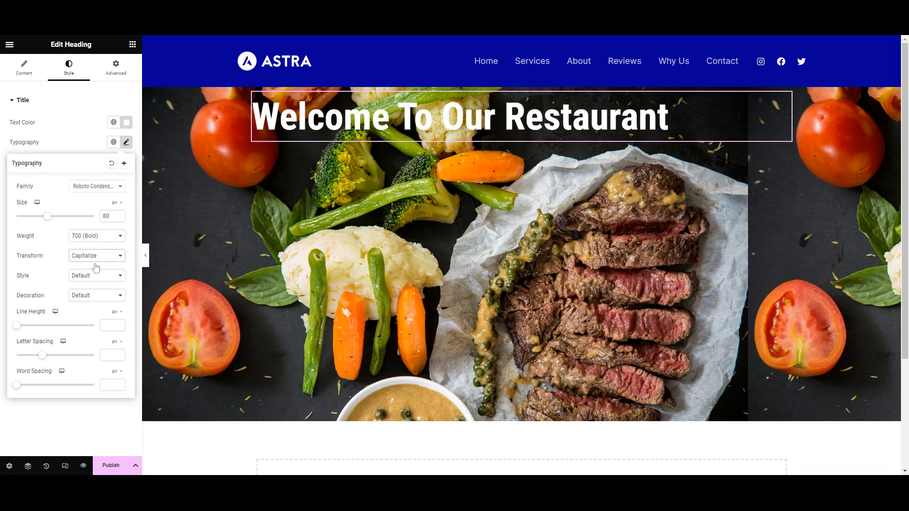
{"action": "left_click", "coordinate": [87, 297]}
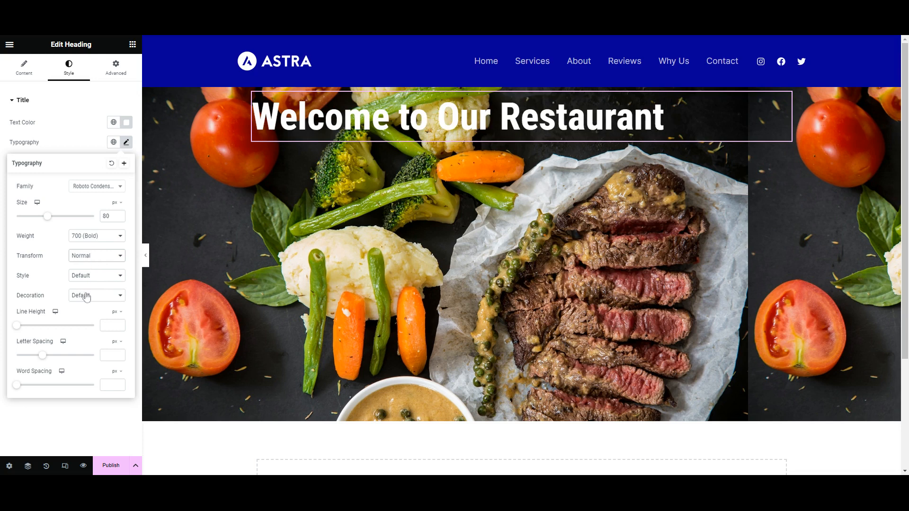
{"action": "left_click", "coordinate": [91, 268]}
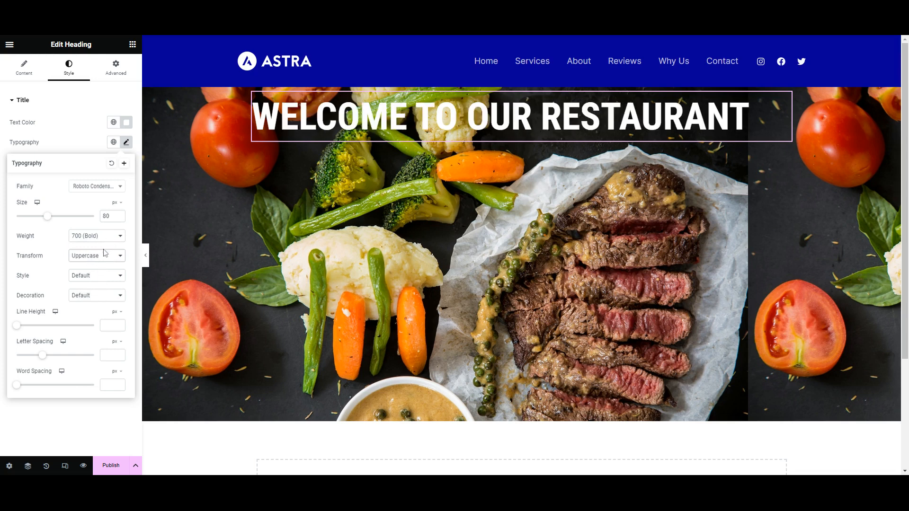
Set the heading's font style to Italic.
{"action": "left_click", "coordinate": [99, 288]}
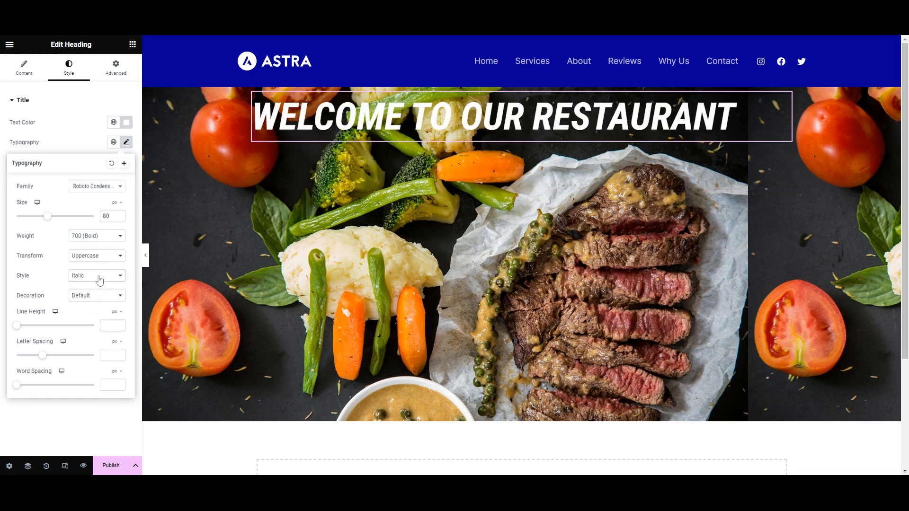
{"action": "left_click", "coordinate": [91, 308]}
{"action": "left_click", "coordinate": [90, 278]}
{"action": "left_click", "coordinate": [93, 294]}
Try the Underline and Line Through decorations on the heading, and return the decoration to Default.
{"action": "left_click", "coordinate": [92, 298]}
{"action": "left_click", "coordinate": [95, 316]}
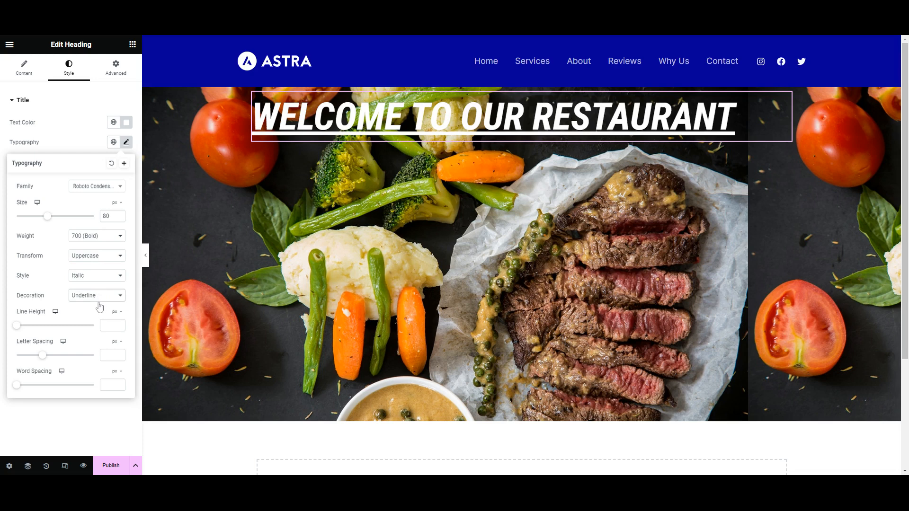
{"action": "left_click", "coordinate": [99, 307]}
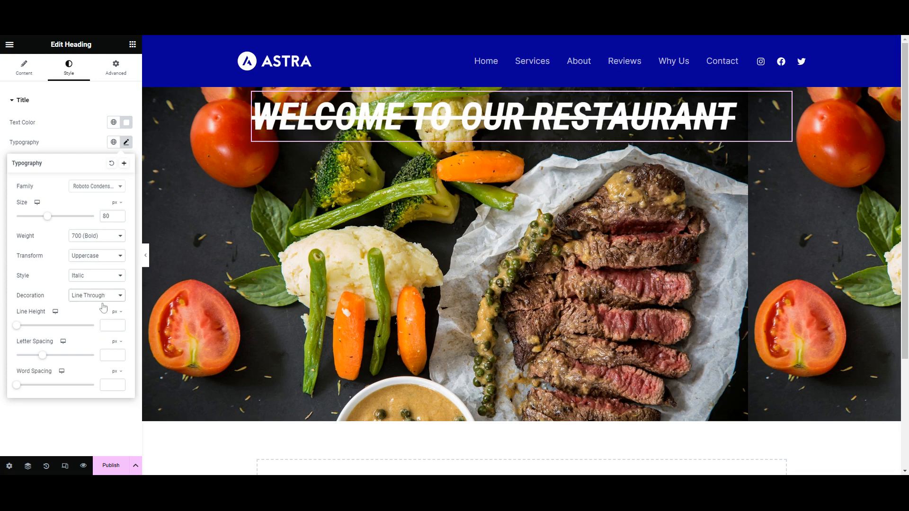
{"action": "left_click", "coordinate": [101, 310]}
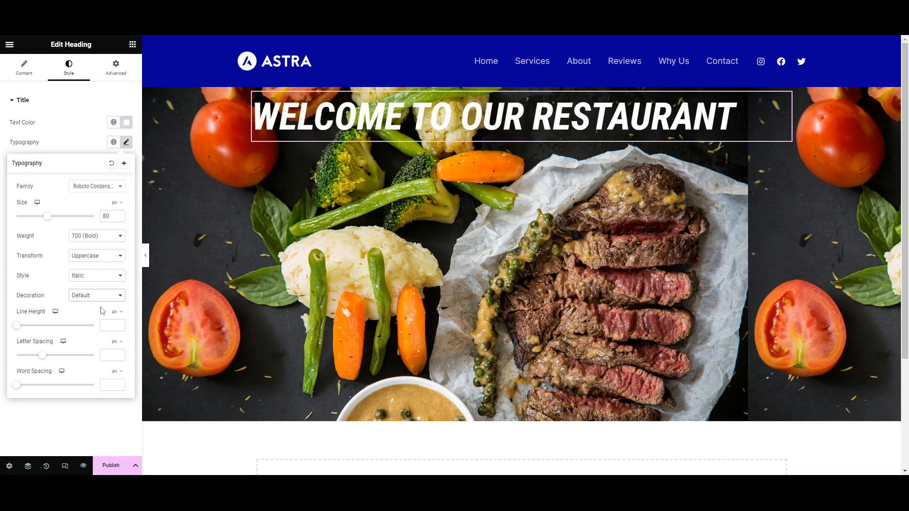
Set the heading's letter spacing to -3.3 px and word spacing to 15 px, and save the page as a draft.
{"action": "left_click", "coordinate": [108, 326]}
{"action": "left_click_drag", "start_coordinate": [43, 358], "coordinate": [26, 363]}
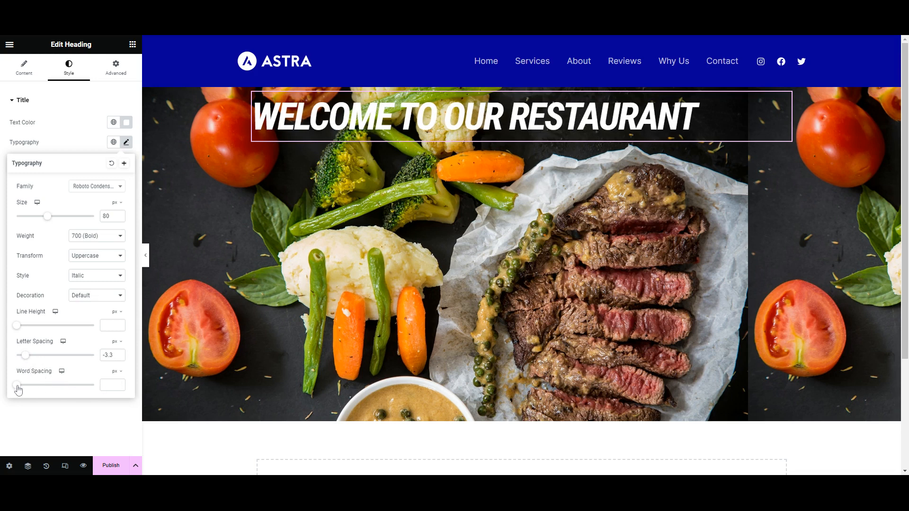
{"action": "left_click_drag", "start_coordinate": [17, 385], "coordinate": [28, 389]}
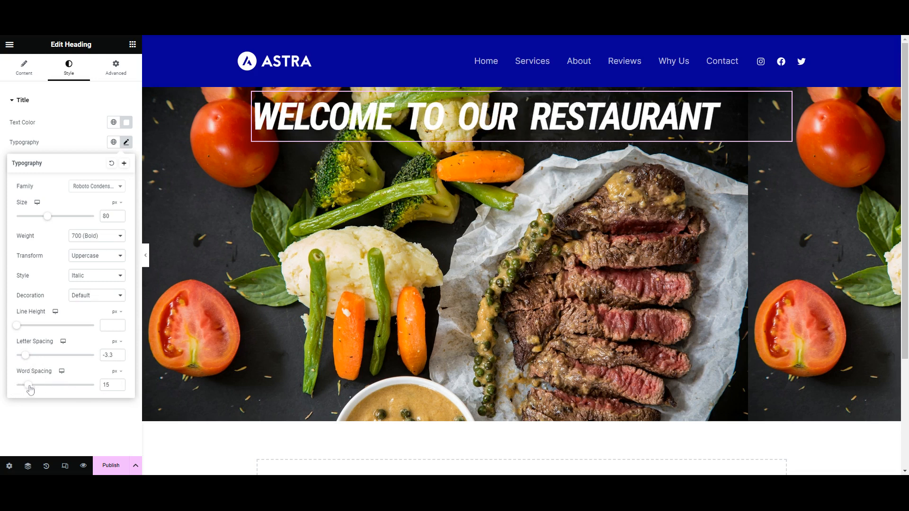
{"action": "left_click", "coordinate": [89, 149]}
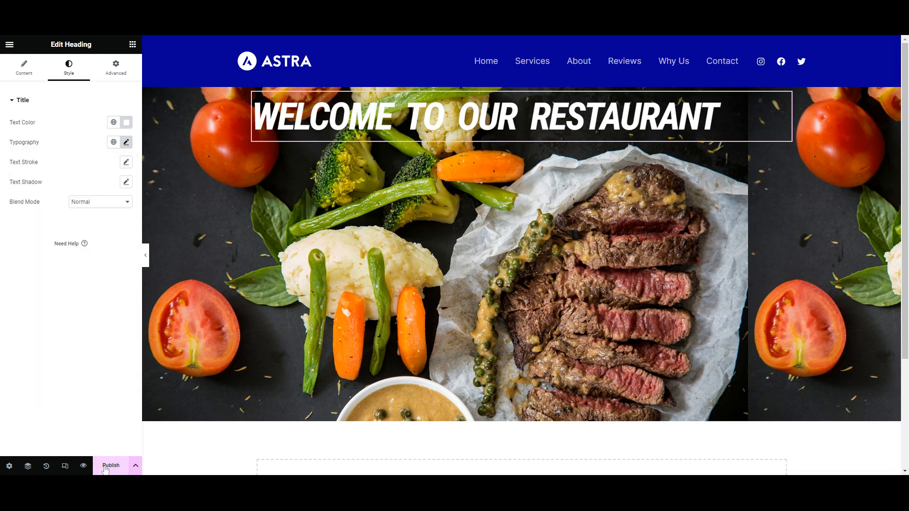
{"action": "left_click", "coordinate": [135, 465]}
{"action": "left_click", "coordinate": [80, 429]}
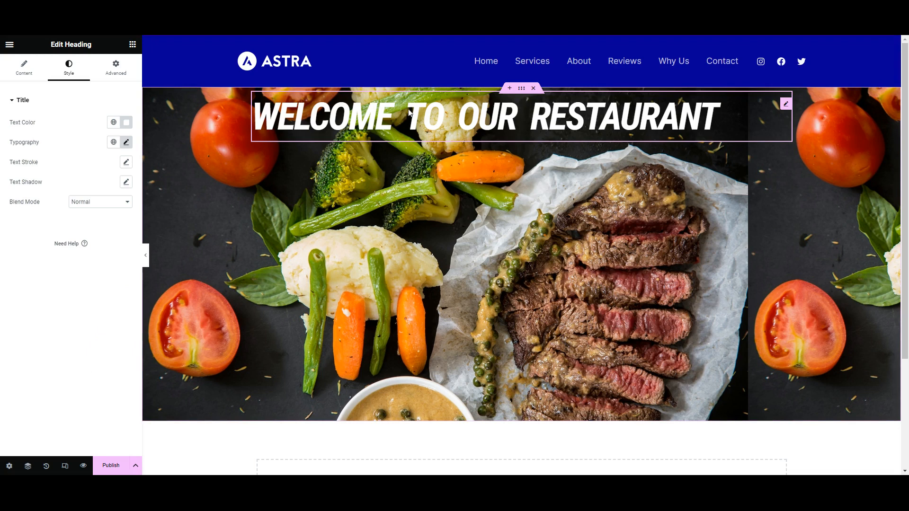
Center the hero container's contents with Justify Content and Align Items set to Center, and save the page as a draft.
{"action": "left_click", "coordinate": [521, 92]}
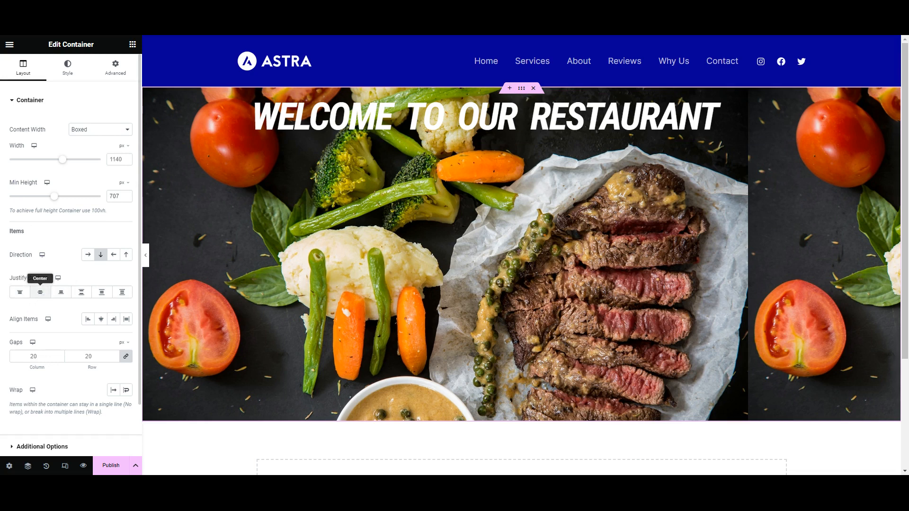
{"action": "left_click", "coordinate": [41, 294]}
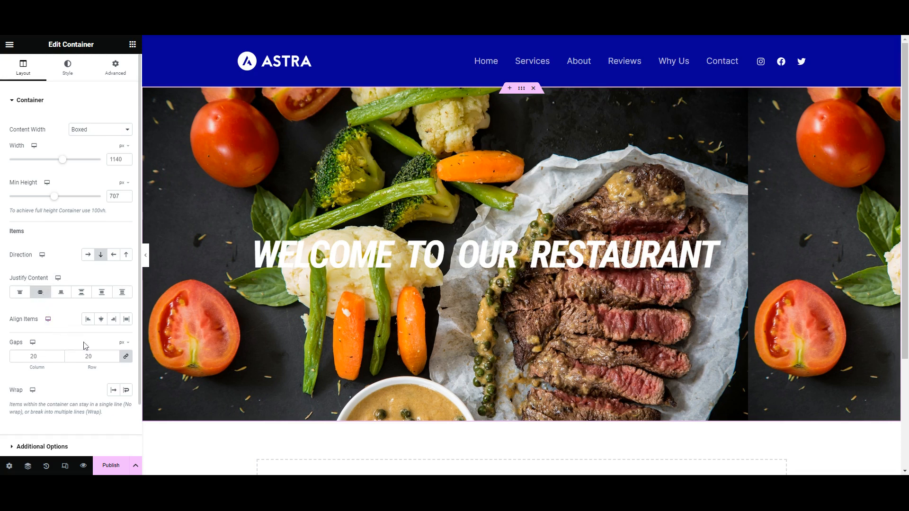
{"action": "left_click", "coordinate": [101, 319]}
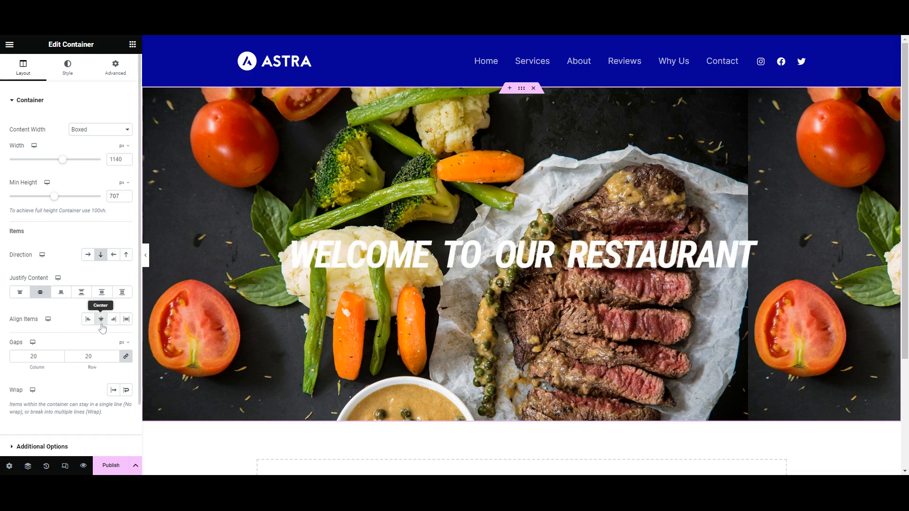
{"action": "left_click", "coordinate": [135, 465]}
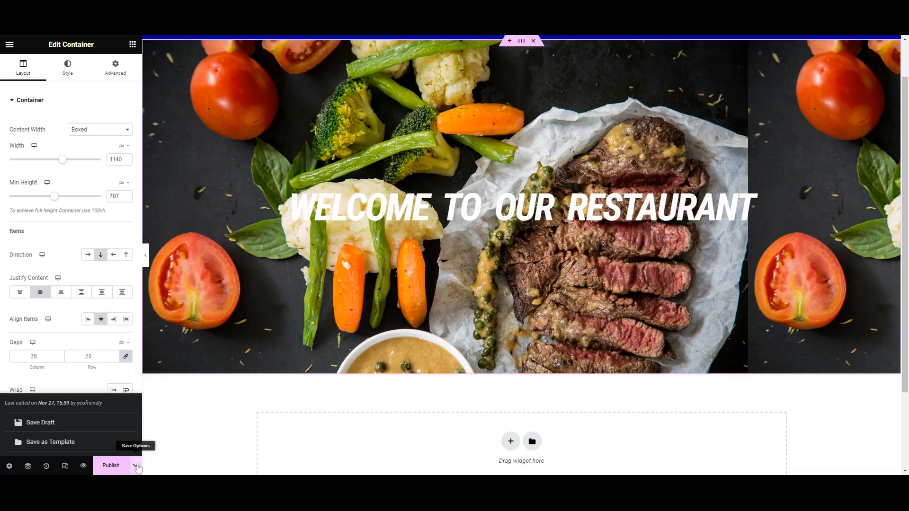
{"action": "left_click", "coordinate": [72, 430]}
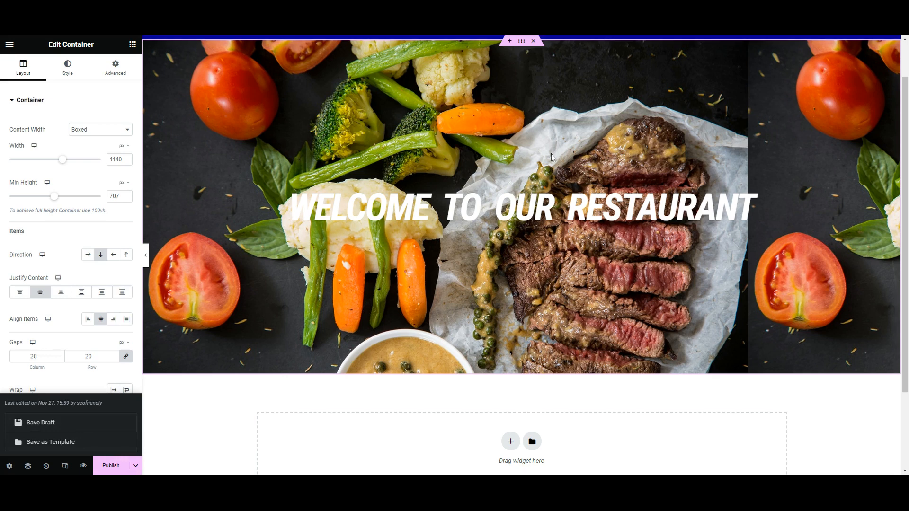
{"action": "left_click", "coordinate": [525, 202]}
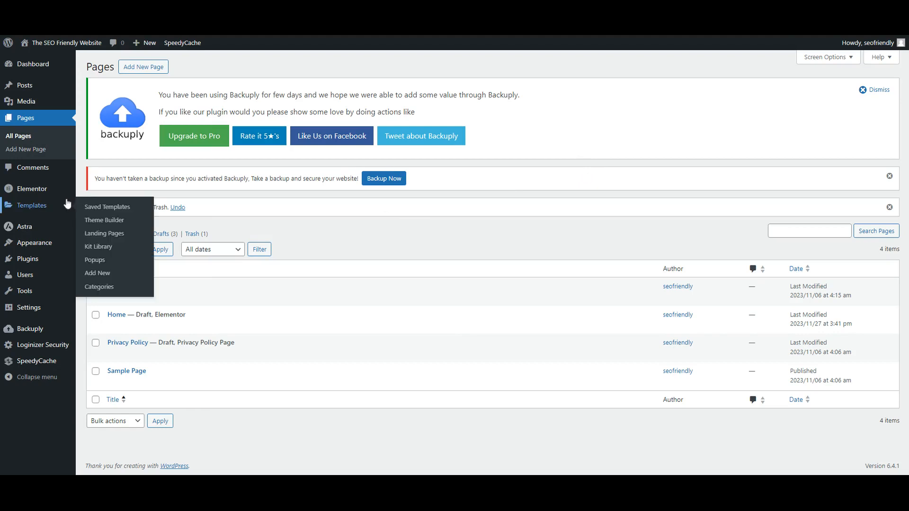
Search the plugin directory for wpforms, and install and activate Contact Form by WPForms.
{"action": "mouse_move", "coordinate": [25, 266]}
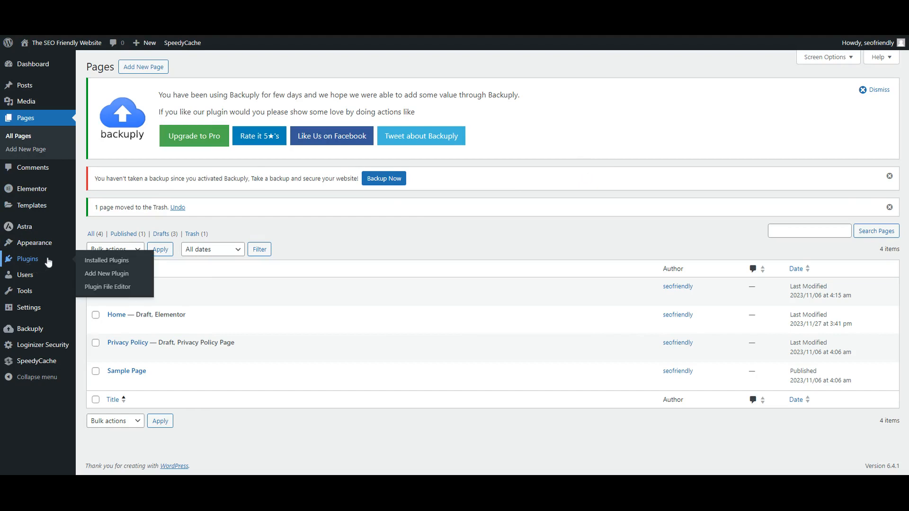
{"action": "left_click", "coordinate": [96, 275]}
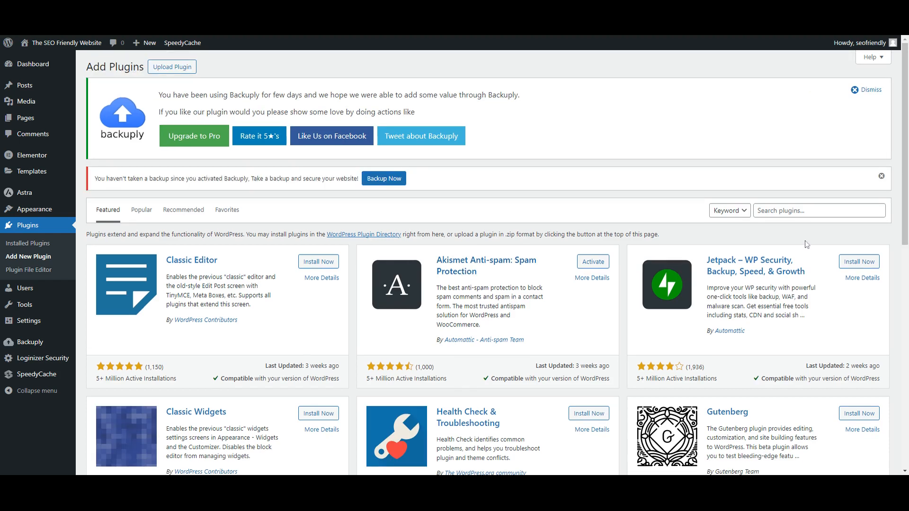
{"action": "left_click", "coordinate": [805, 211]}
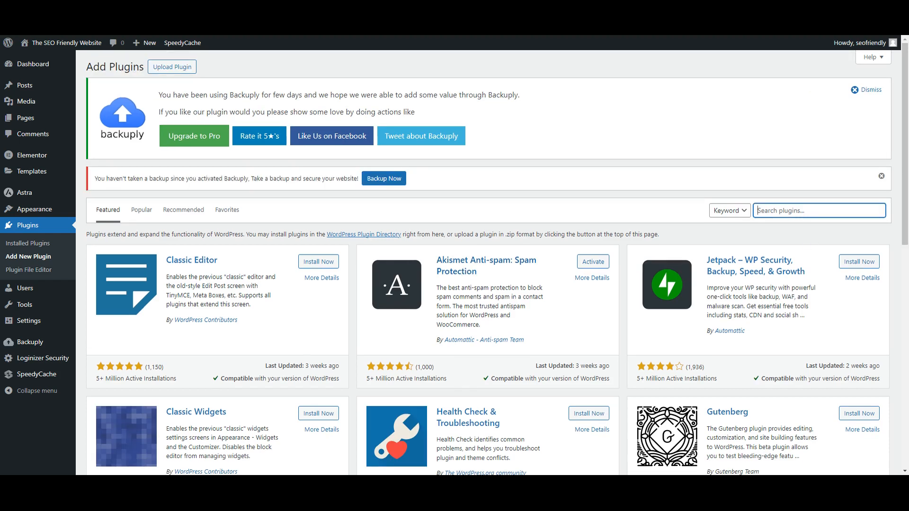
{"action": "type", "text": "wpforms"}
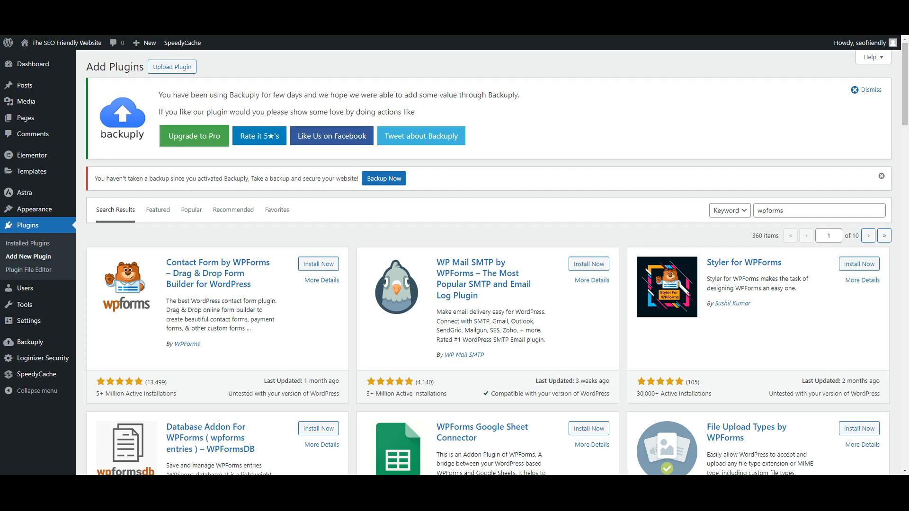
{"action": "left_click", "coordinate": [317, 264]}
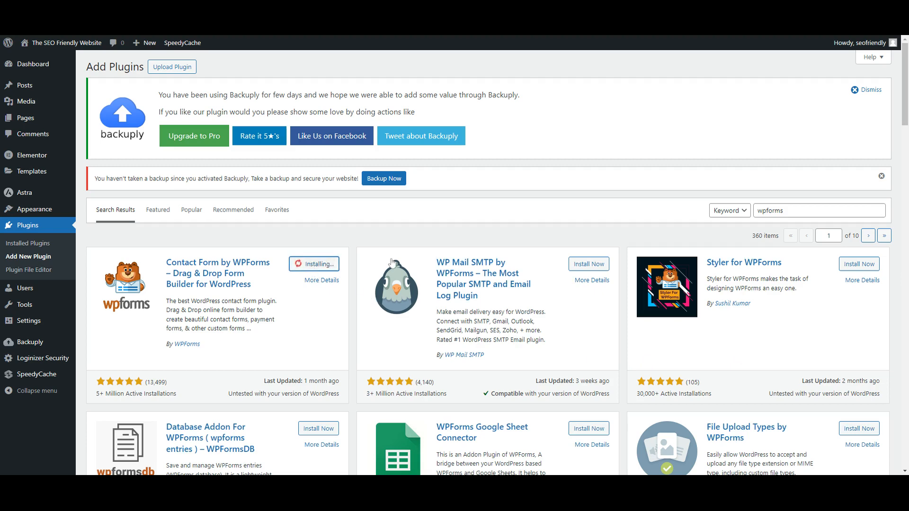
{"action": "scroll", "coordinate": [360, 246], "scroll_direction": "down", "scroll_amount": 1}
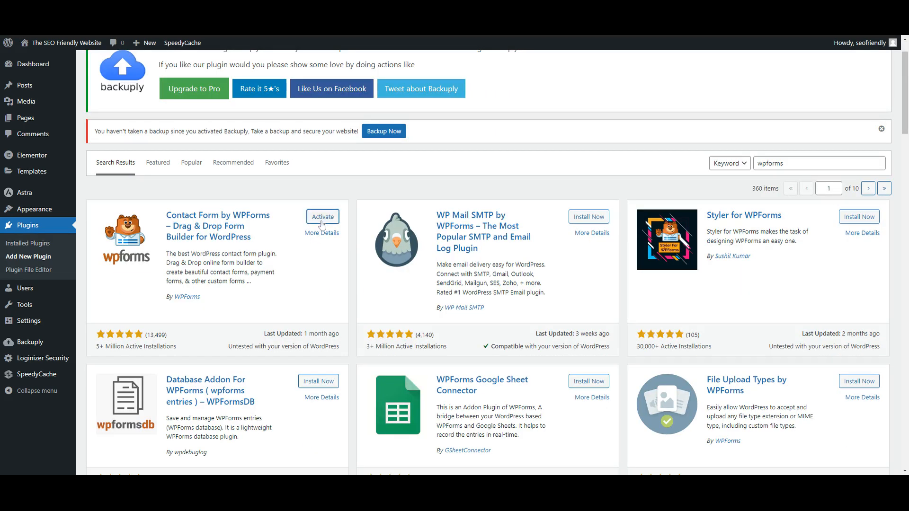
{"action": "left_click", "coordinate": [322, 219]}
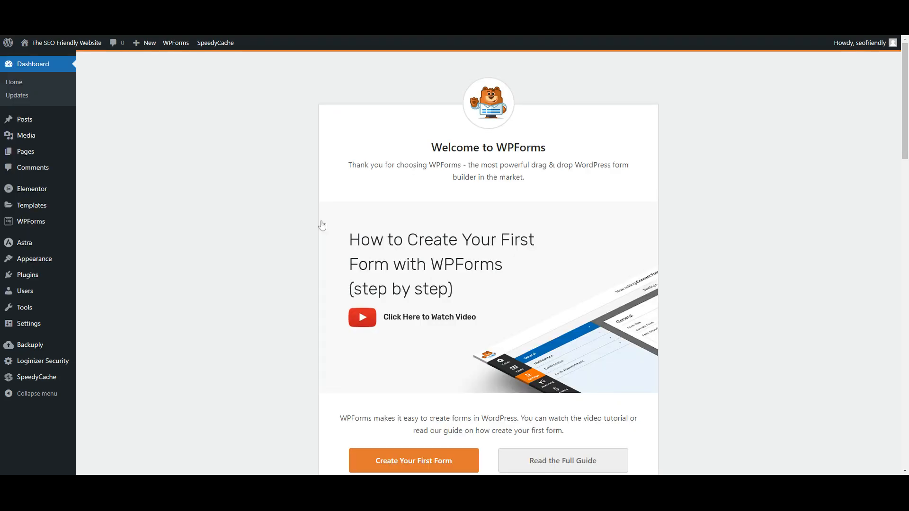
Start creating the first form from the WPForms welcome page.
{"action": "scroll", "coordinate": [653, 206], "scroll_direction": "down", "scroll_amount": 4}
{"action": "scroll", "coordinate": [672, 208], "scroll_direction": "down", "scroll_amount": 15}
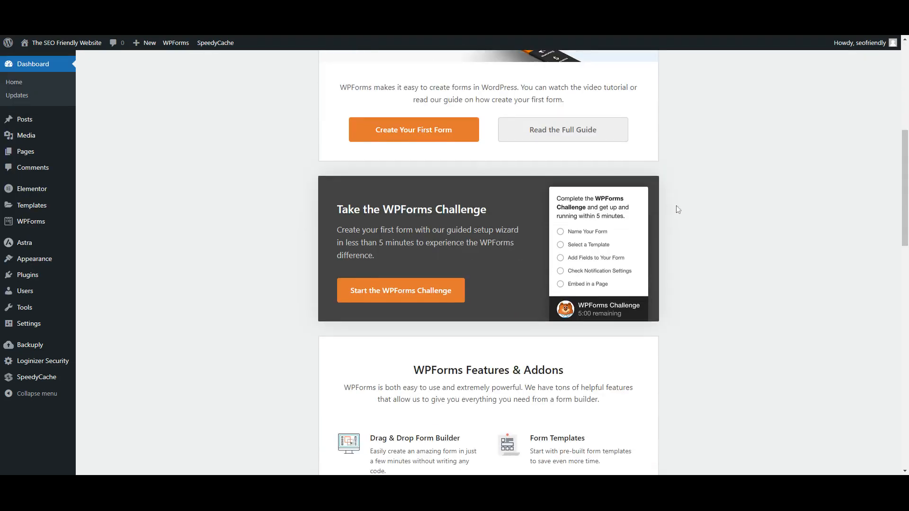
{"action": "scroll", "coordinate": [685, 217], "scroll_direction": "down", "scroll_amount": 7}
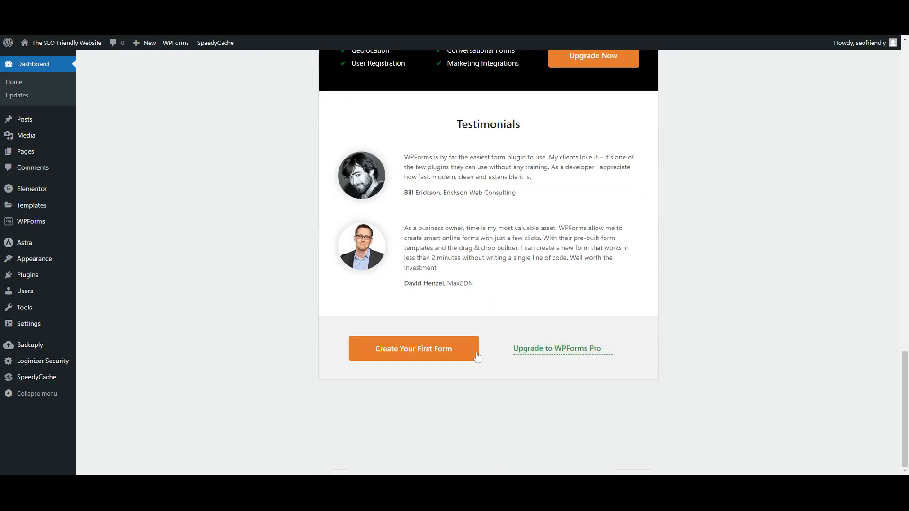
{"action": "left_click", "coordinate": [411, 355]}
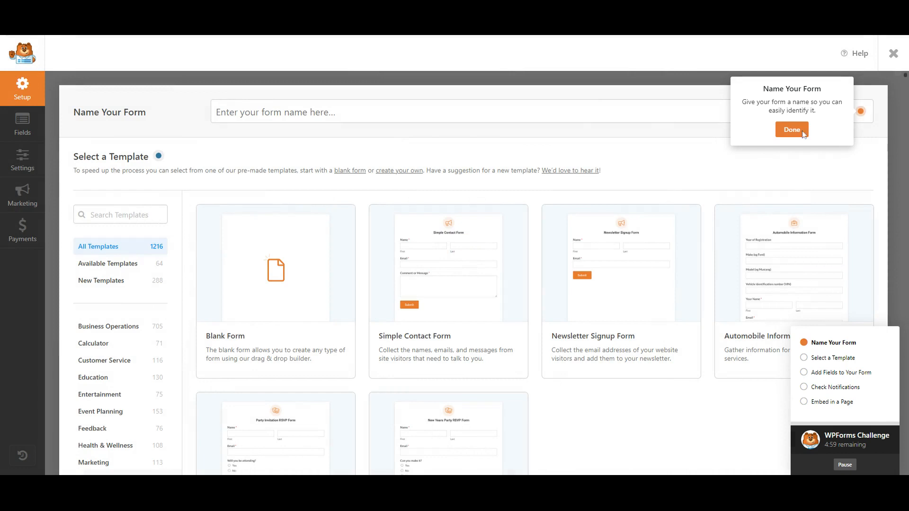
Name the new form Contact Us.
{"action": "left_click", "coordinate": [299, 112]}
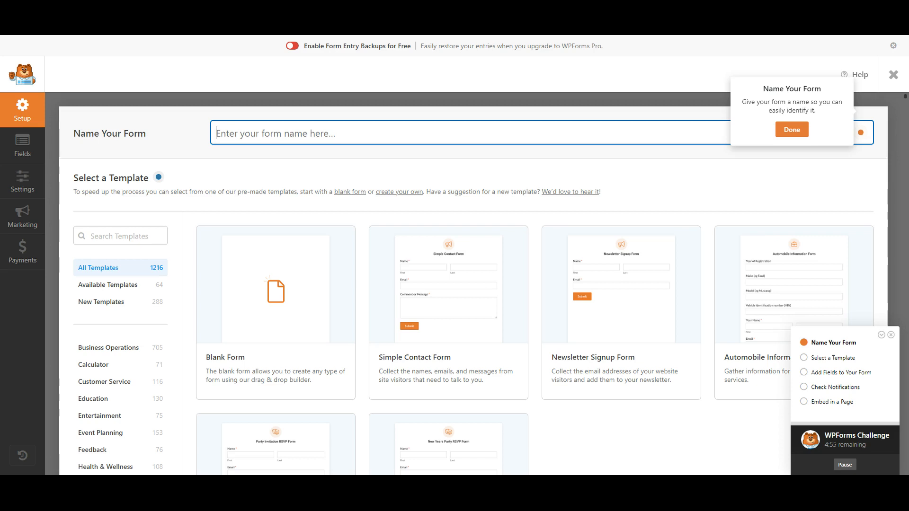
{"action": "type", "text": "Contcact"}
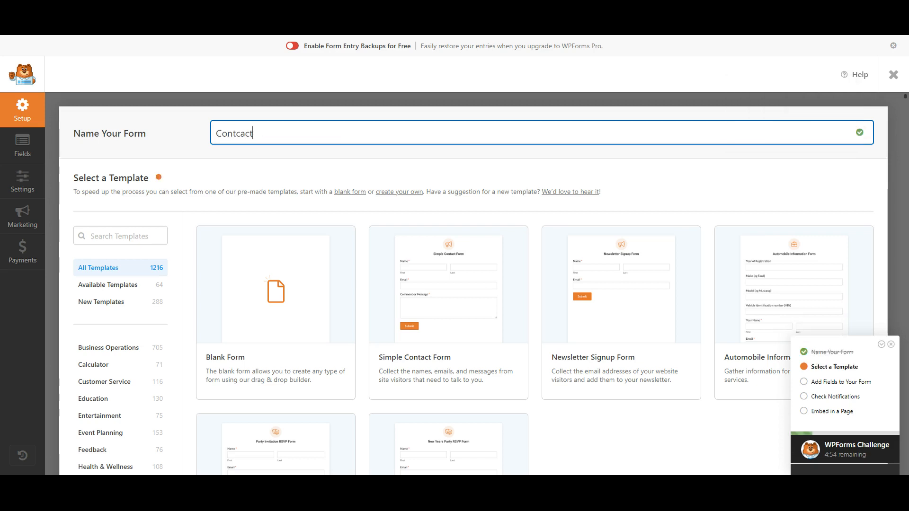
{"action": "key", "text": "BackSpace"}
{"action": "key", "text": "BackSpace"}
{"action": "key", "text": "BackSpace"}
{"action": "key", "text": "BackSpace"}
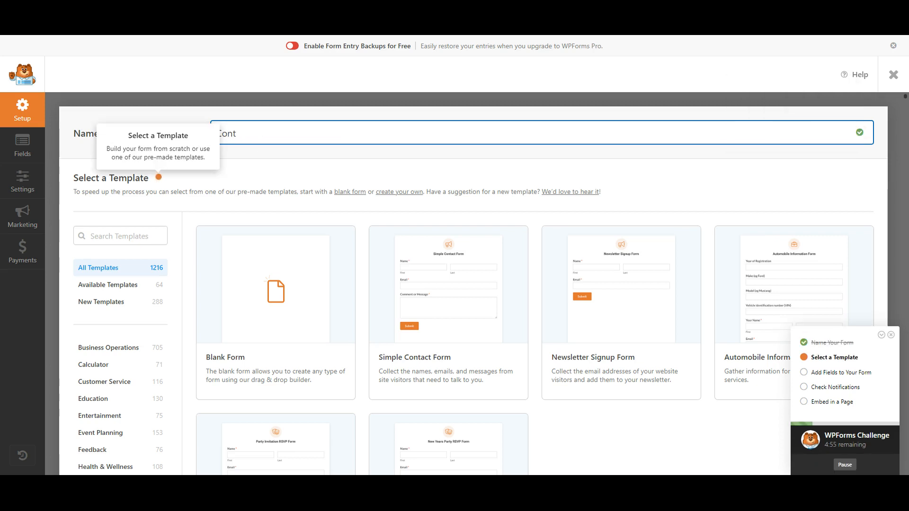
{"action": "type", "text": "actu"}
{"action": "key", "text": "BackSpace"}
{"action": "type", "text": "Us"}
{"action": "left_click", "coordinate": [294, 164]}
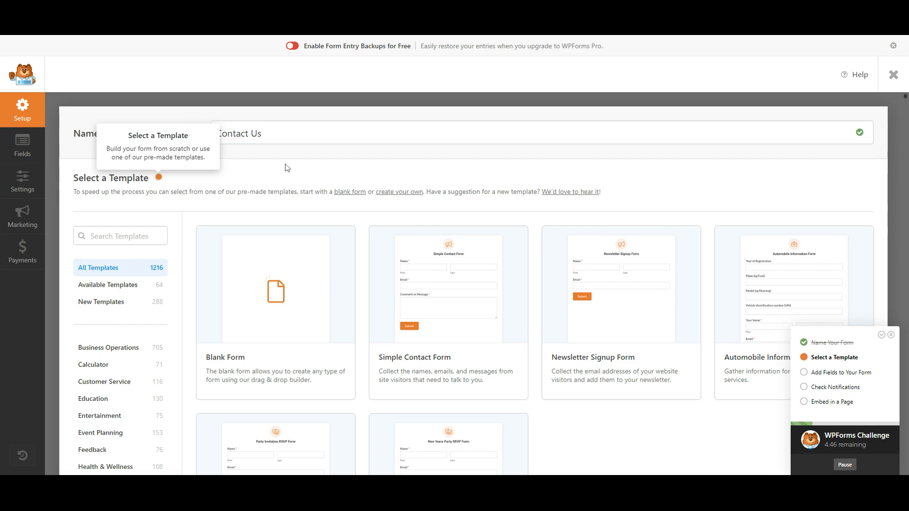
Browse the form templates and apply the Simple Contact Form template.
{"action": "scroll", "coordinate": [483, 206], "scroll_direction": "down", "scroll_amount": 2}
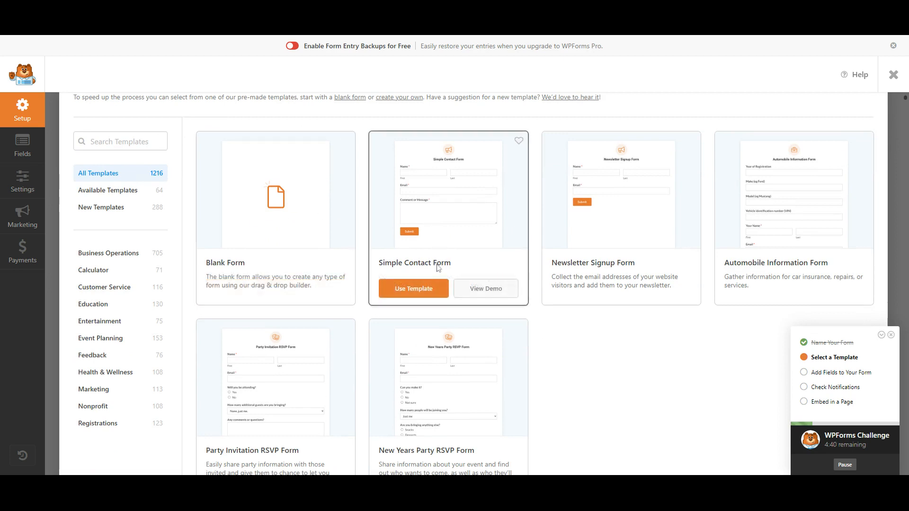
{"action": "scroll", "coordinate": [417, 222], "scroll_direction": "down", "scroll_amount": 2}
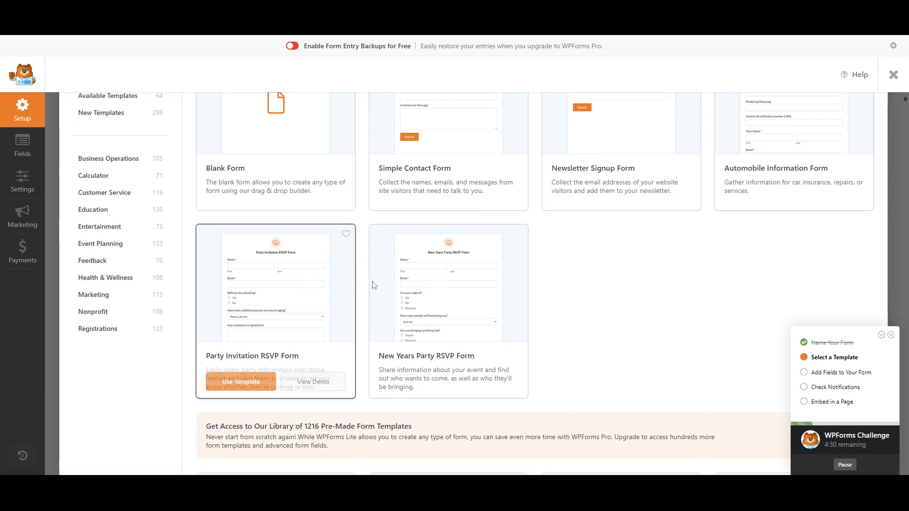
{"action": "scroll", "coordinate": [445, 301], "scroll_direction": "up", "scroll_amount": 2}
{"action": "left_click", "coordinate": [420, 290]}
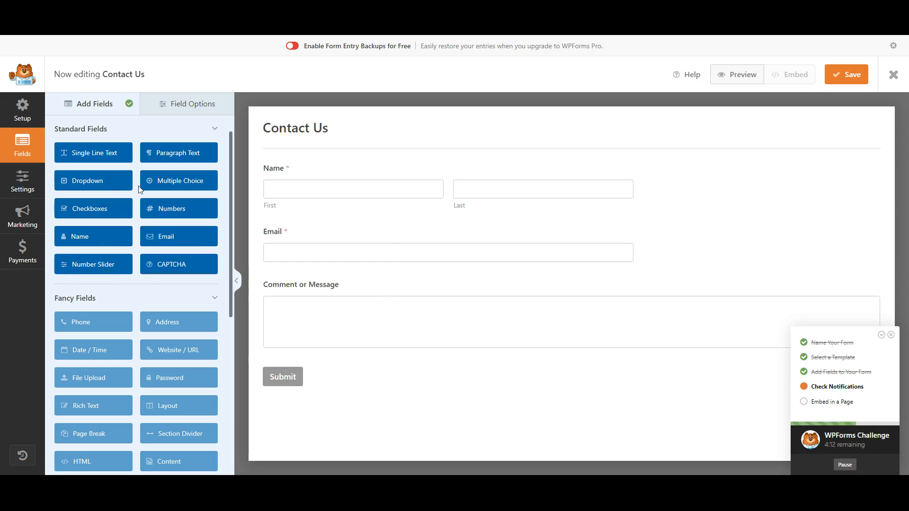
Add a Checkboxes field between Email and Comment or Message, with the choices Baker, Chef and Owner.
{"action": "left_click_drag", "start_coordinate": [97, 210], "coordinate": [301, 290]}
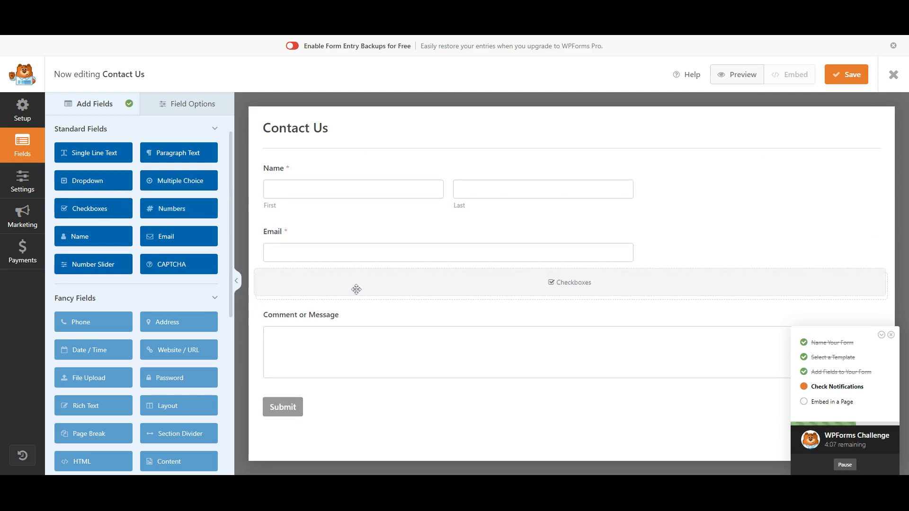
{"action": "left_click_drag", "start_coordinate": [357, 289], "coordinate": [357, 293]}
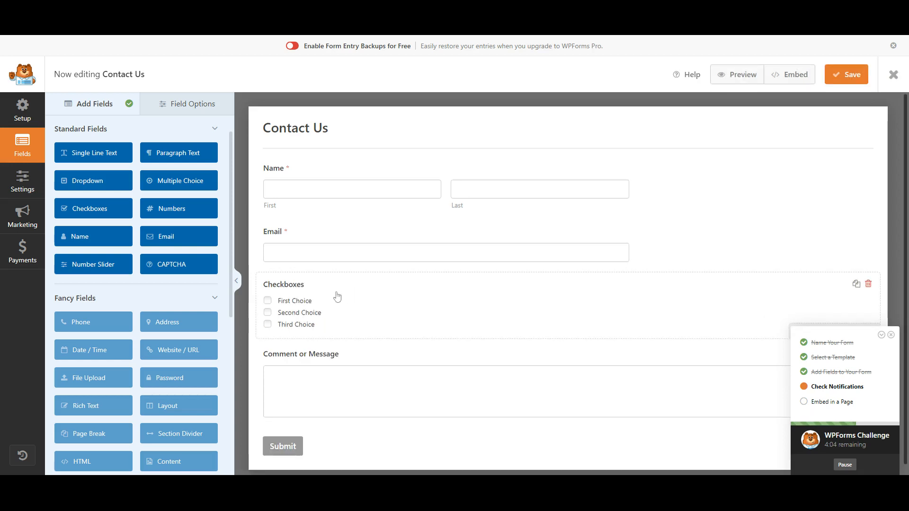
{"action": "left_click", "coordinate": [305, 299]}
{"action": "left_click_drag", "start_coordinate": [120, 218], "coordinate": [84, 218]}
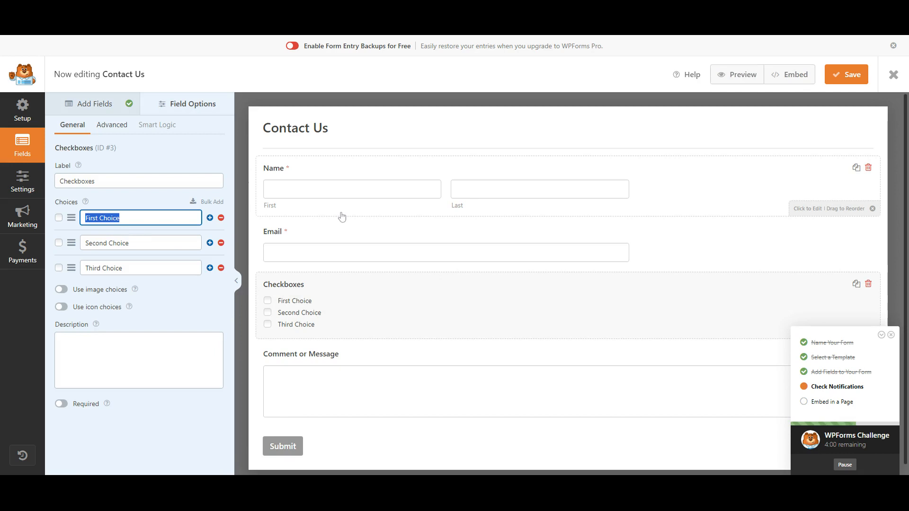
{"action": "type", "text": "Baker"}
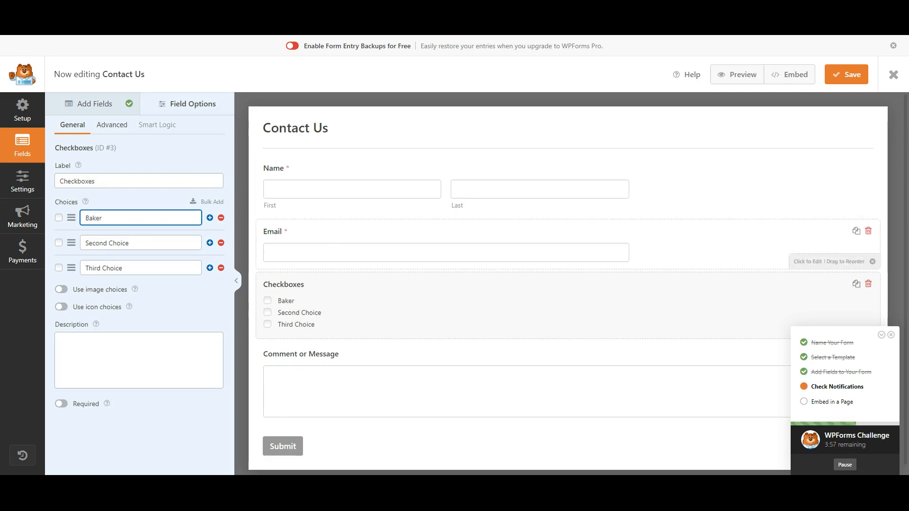
{"action": "left_click_drag", "start_coordinate": [130, 243], "coordinate": [91, 261]}
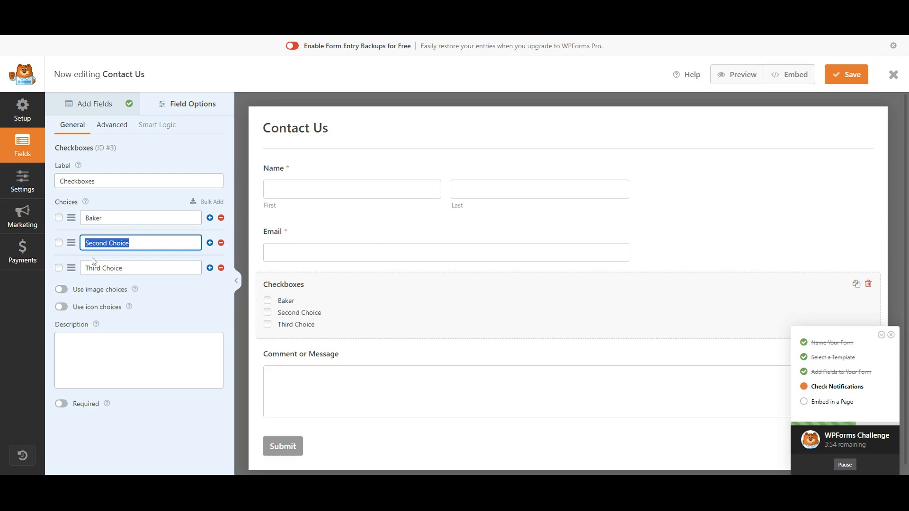
{"action": "type", "text": "Chef"}
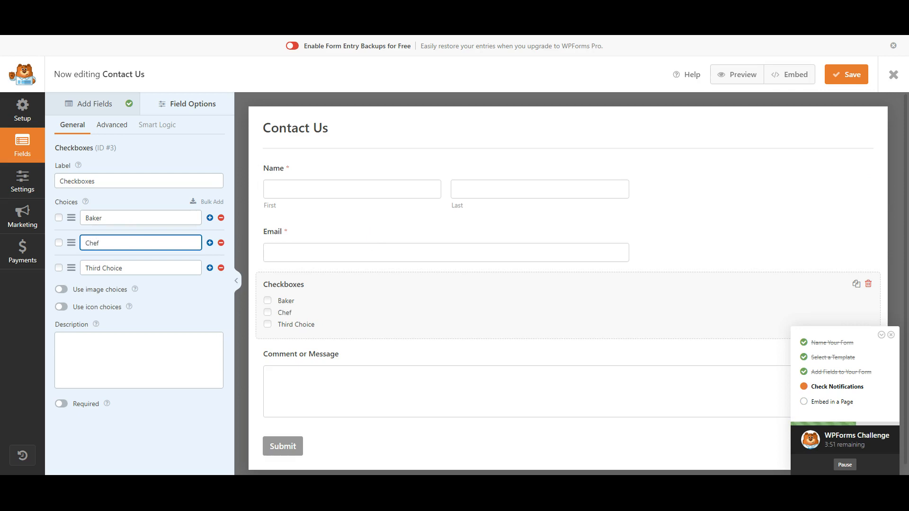
{"action": "left_click_drag", "start_coordinate": [124, 268], "coordinate": [79, 270]}
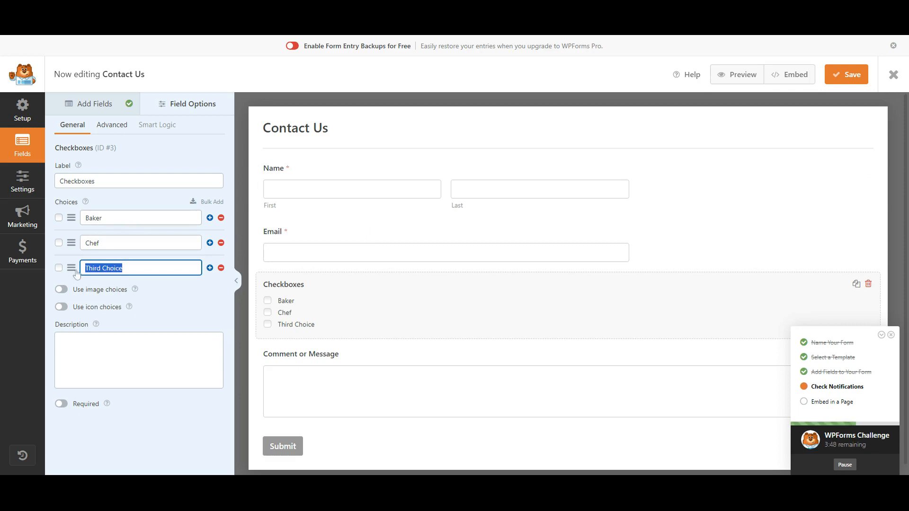
{"action": "type", "text": "Owner"}
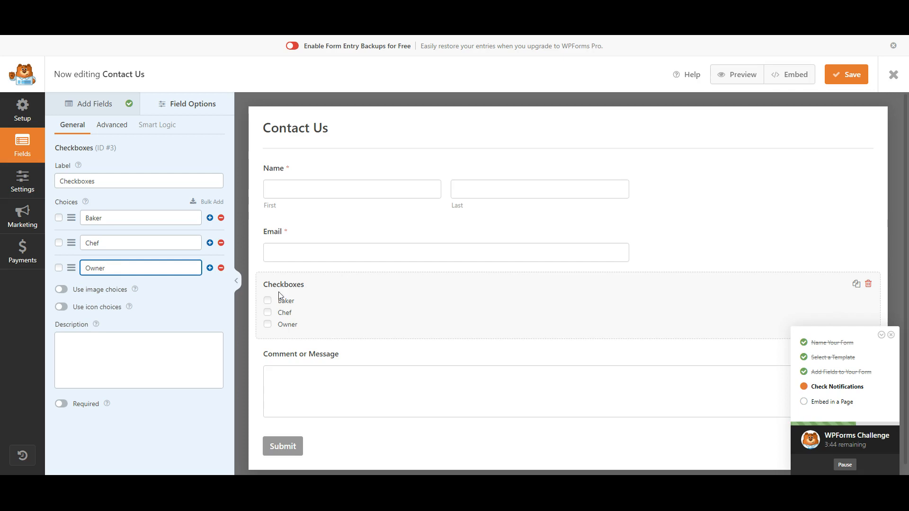
Label the checkboxes field "What is your title?" and save the form.
{"action": "left_click_drag", "start_coordinate": [97, 182], "coordinate": [56, 183]}
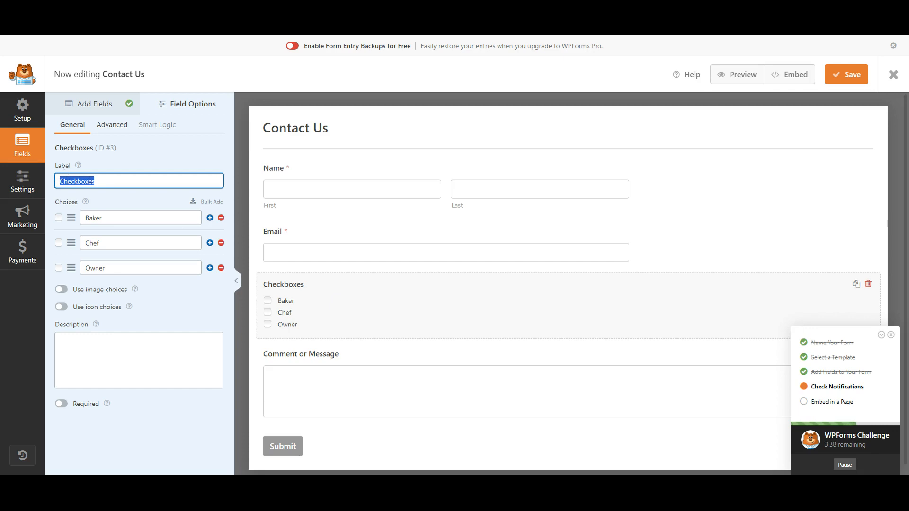
{"action": "type", "text": "Des"}
{"action": "key", "text": "BackSpace"}
{"action": "key", "text": "BackSpace"}
{"action": "key", "text": "BackSpace"}
{"action": "type", "text": "What is yo"}
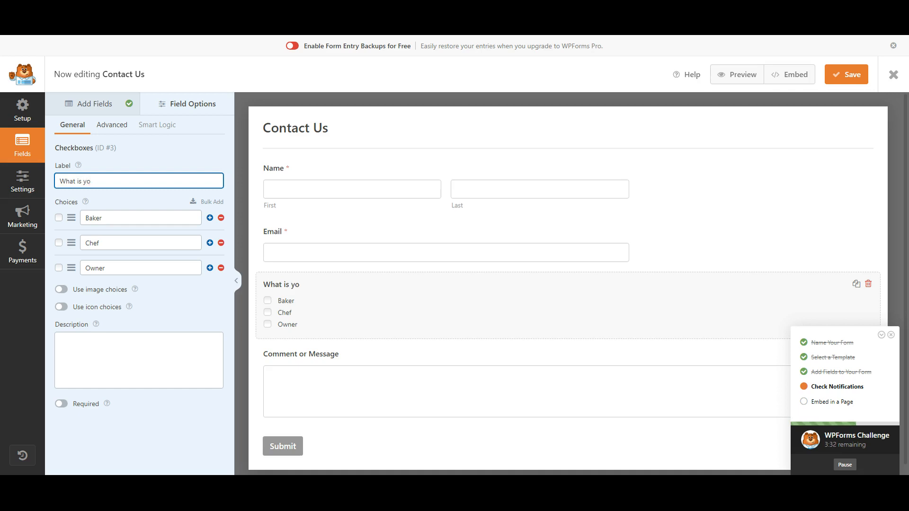
{"action": "type", "text": "ur title?"}
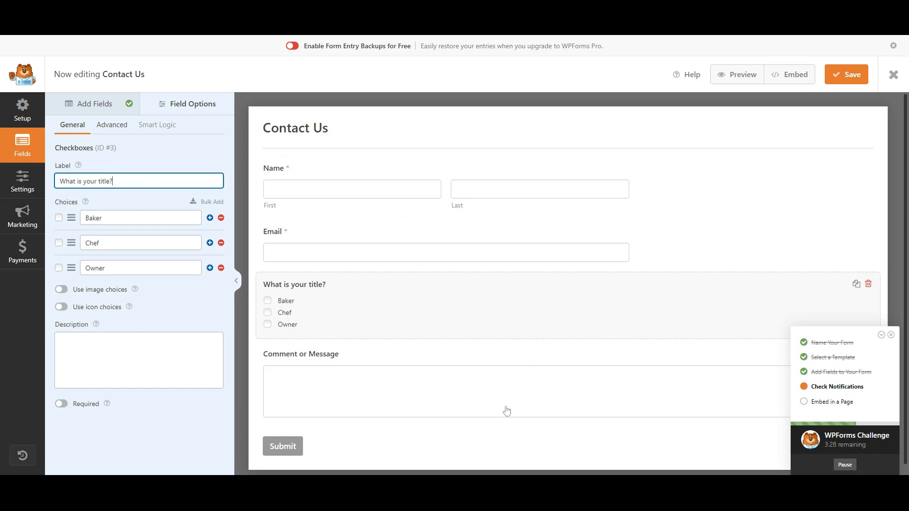
{"action": "left_click", "coordinate": [848, 78]}
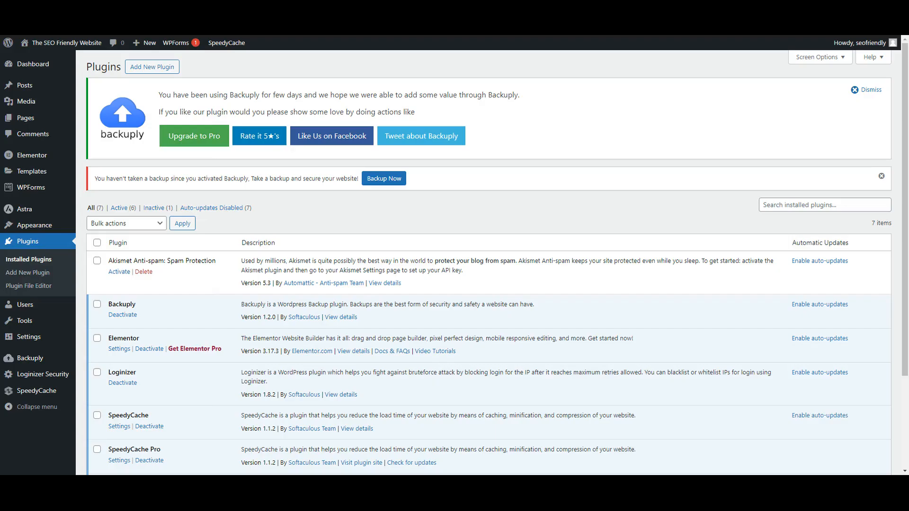
Search the plugin directory for rankmath, and install and activate Rank Math SEO.
{"action": "scroll", "coordinate": [491, 207], "scroll_direction": "down", "scroll_amount": 3}
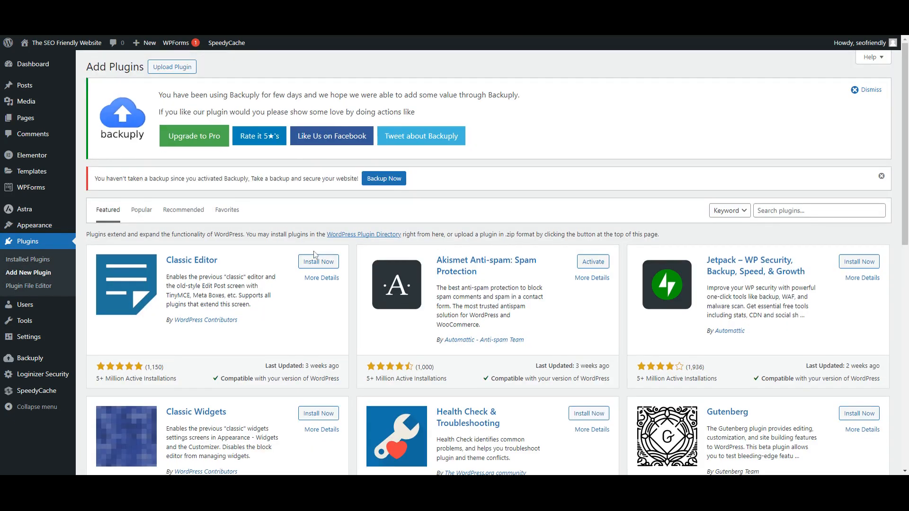
{"action": "scroll", "coordinate": [315, 256], "scroll_direction": "down", "scroll_amount": 1}
{"action": "left_click", "coordinate": [778, 163]}
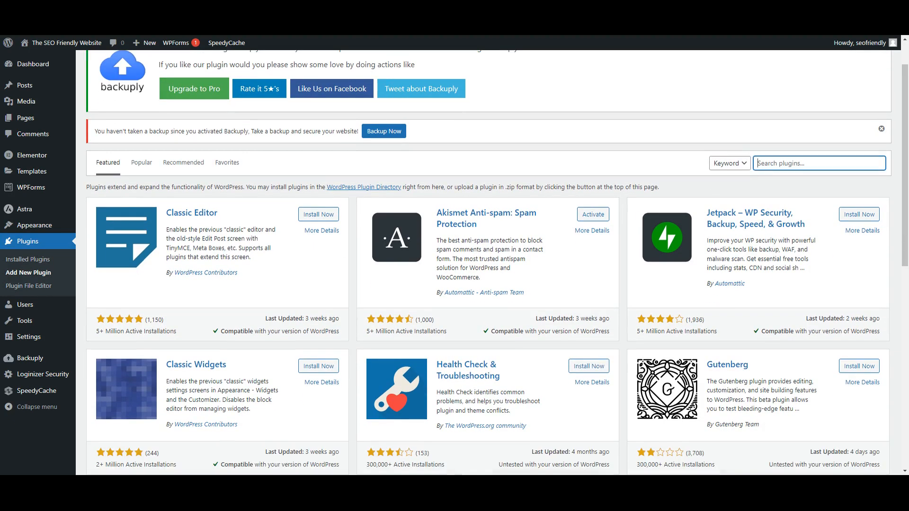
{"action": "type", "text": "ran"}
{"action": "key", "text": "BackSpace"}
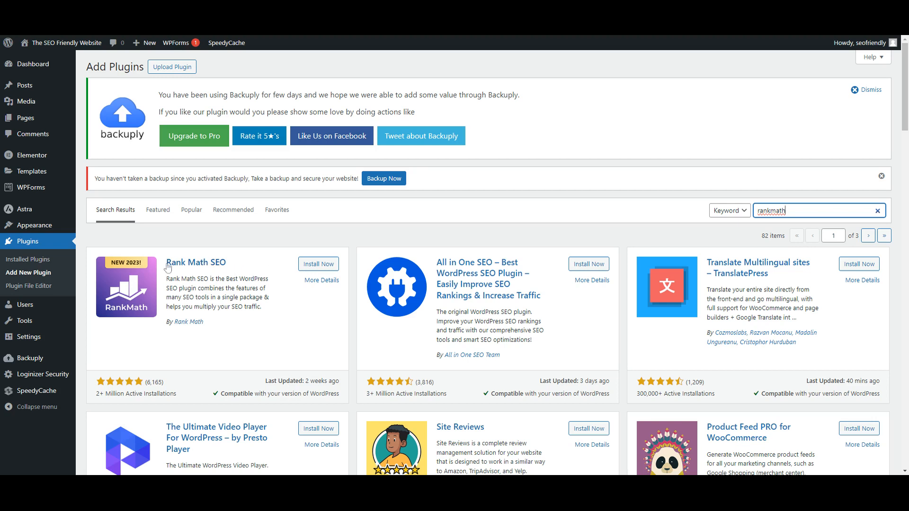
{"action": "left_click", "coordinate": [322, 264]}
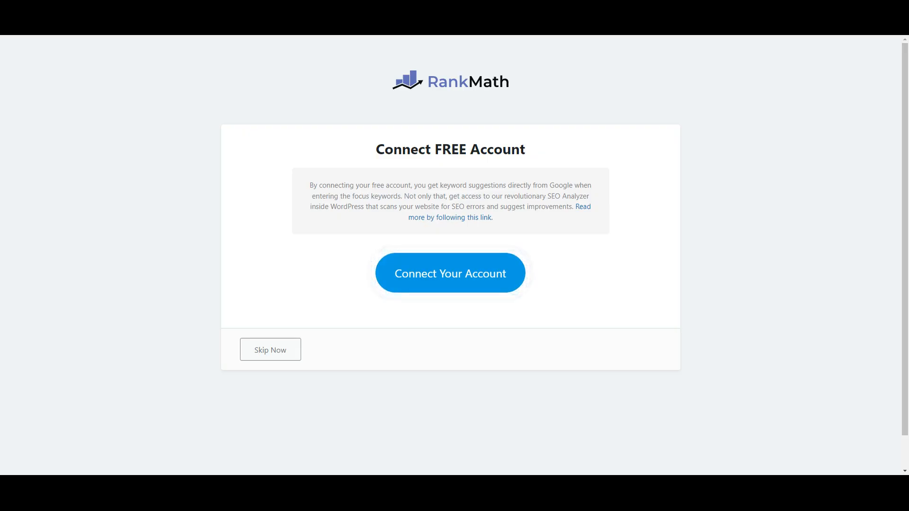
Connect the site to a free Rank Math account.
{"action": "left_click", "coordinate": [445, 291]}
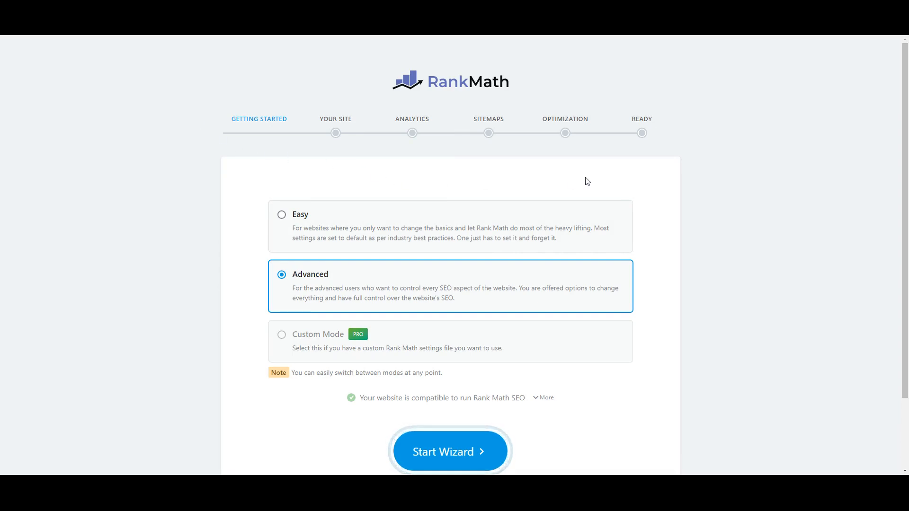
{"action": "scroll", "coordinate": [581, 183], "scroll_direction": "down", "scroll_amount": 2}
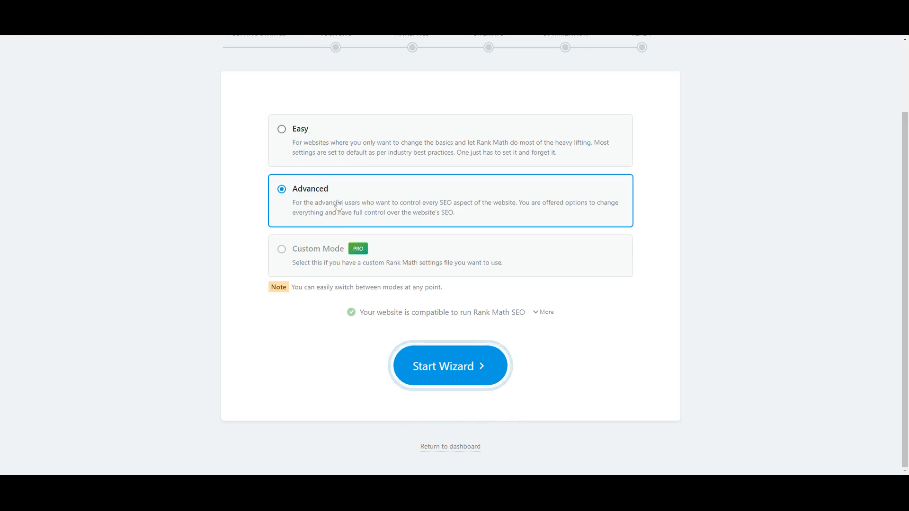
Start the Rank Math setup wizard in Advanced mode, leave it at the Your Site stage, and look over the modules on the plugin dashboard.
{"action": "left_click", "coordinate": [439, 376]}
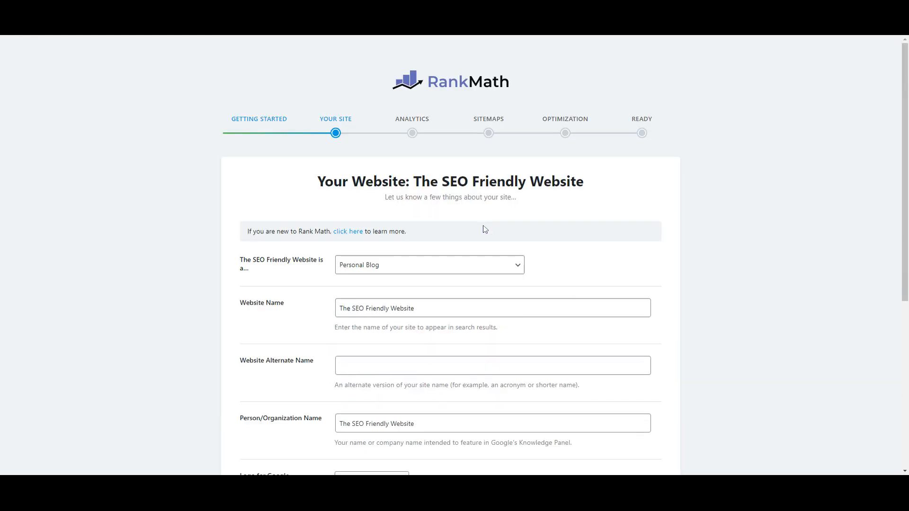
{"action": "scroll", "coordinate": [483, 221], "scroll_direction": "down", "scroll_amount": 3}
{"action": "scroll", "coordinate": [482, 221], "scroll_direction": "down", "scroll_amount": 3}
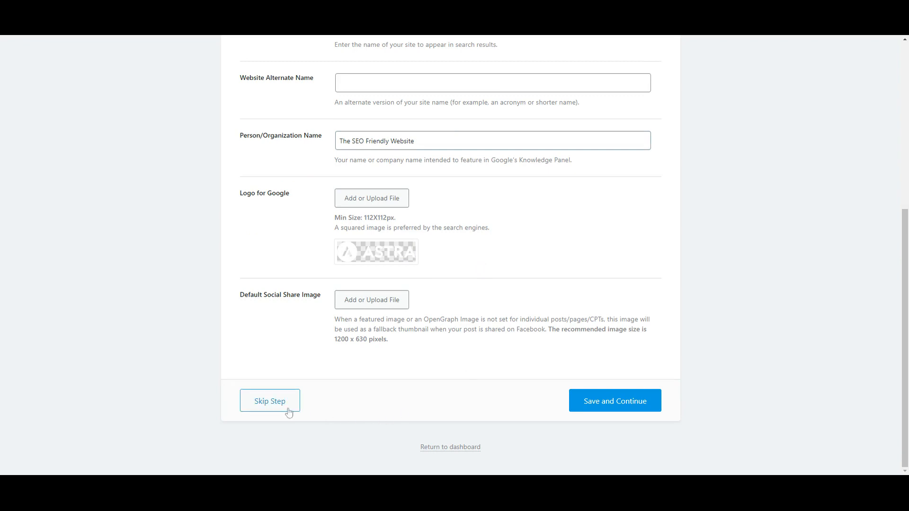
{"action": "left_click", "coordinate": [428, 448]}
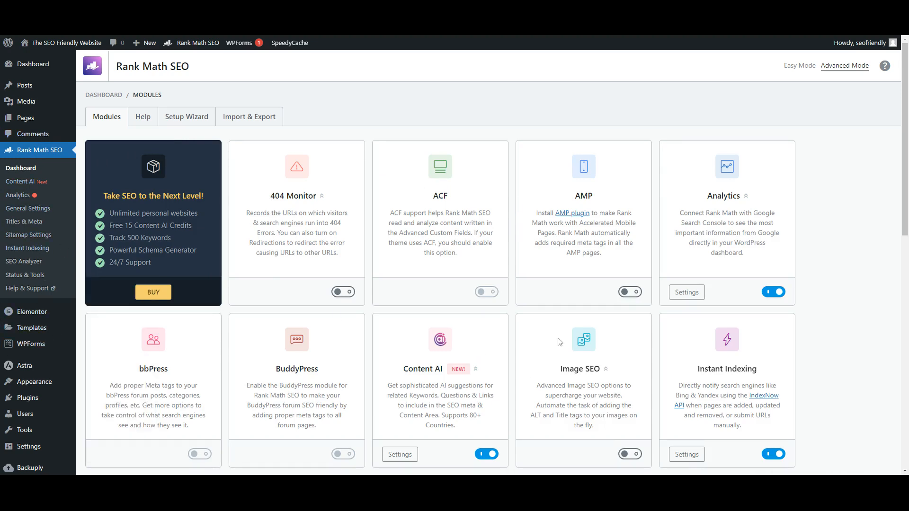
{"action": "scroll", "coordinate": [614, 267], "scroll_direction": "down", "scroll_amount": 3}
{"action": "scroll", "coordinate": [592, 262], "scroll_direction": "up", "scroll_amount": 3}
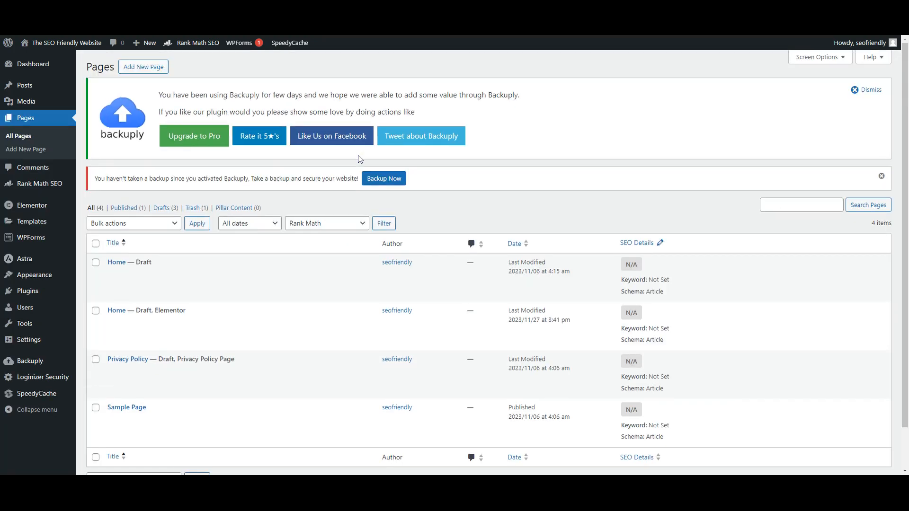
Open the non-Elementor Home draft from the Pages list for editing and display its Rank Math SEO settings.
{"action": "scroll", "coordinate": [504, 179], "scroll_direction": "down", "scroll_amount": 1}
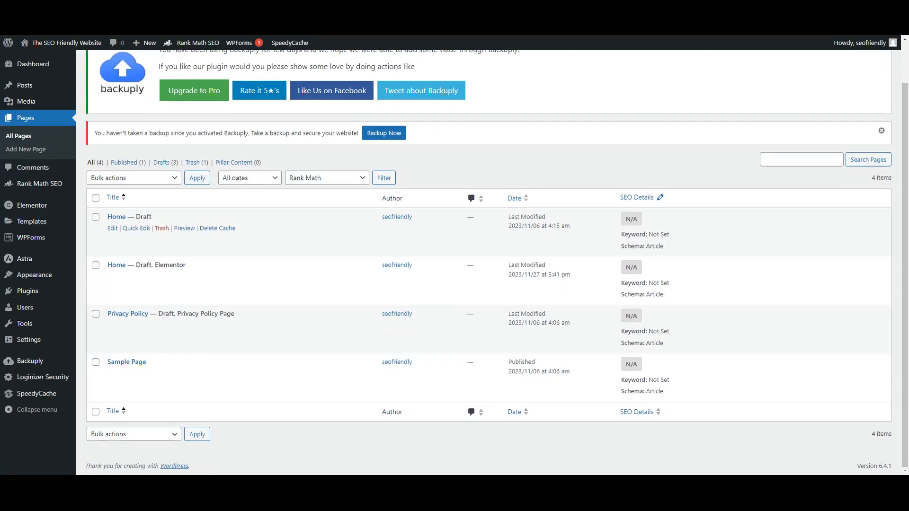
{"action": "left_click", "coordinate": [118, 219]}
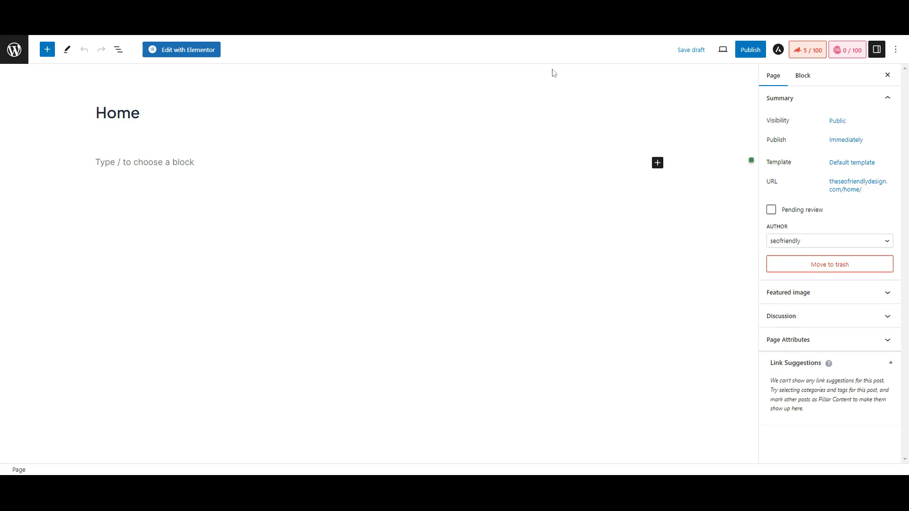
{"action": "left_click", "coordinate": [809, 56]}
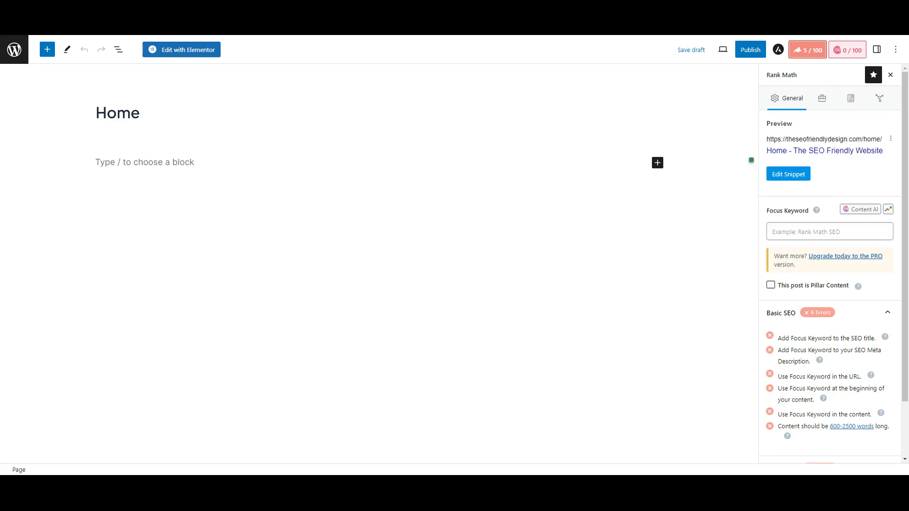
Add Soulfood as the Home page's focus keyword and review the Basic SEO checks.
{"action": "left_click", "coordinate": [830, 231]}
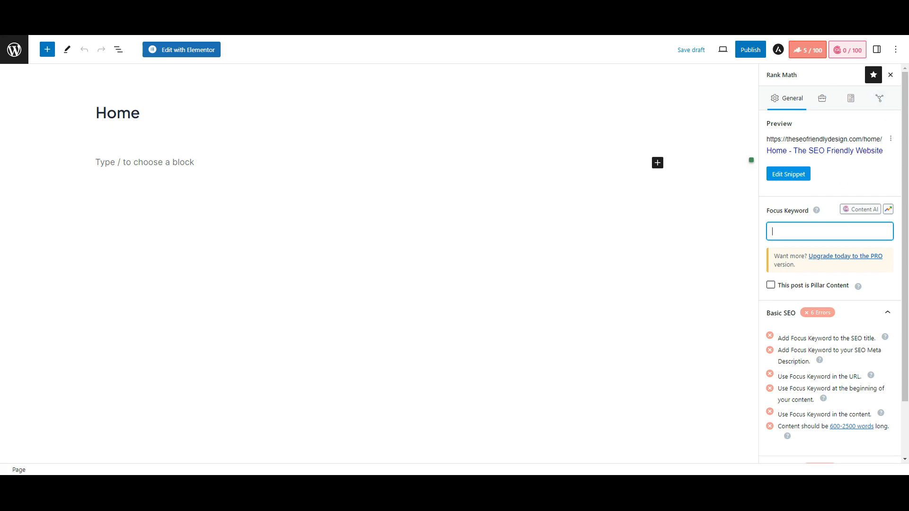
{"action": "type", "text": "soulfood rs"}
{"action": "key", "text": "BackSpace"}
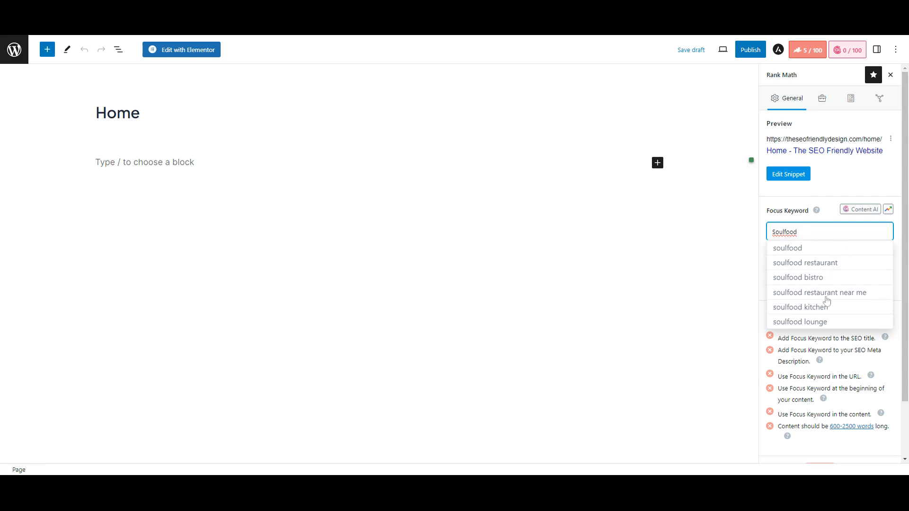
{"action": "key", "text": "Return"}
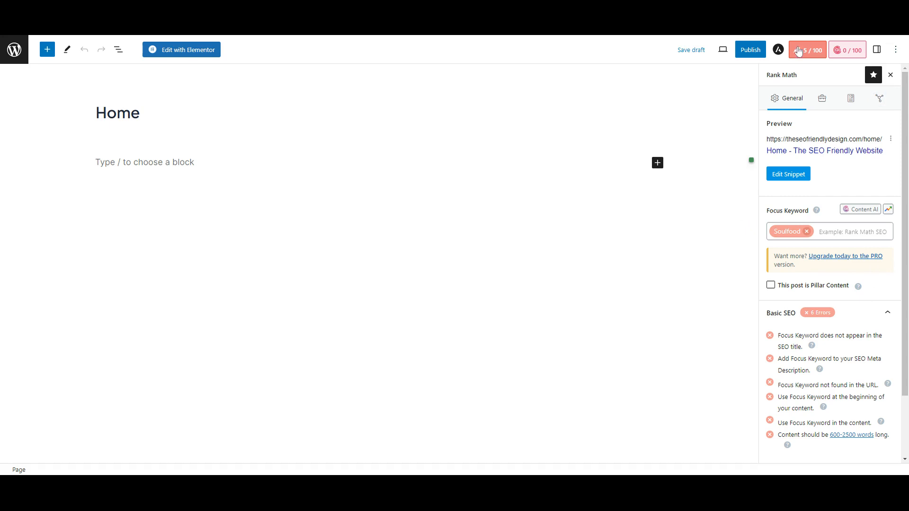
{"action": "scroll", "coordinate": [857, 186], "scroll_direction": "down", "scroll_amount": 2}
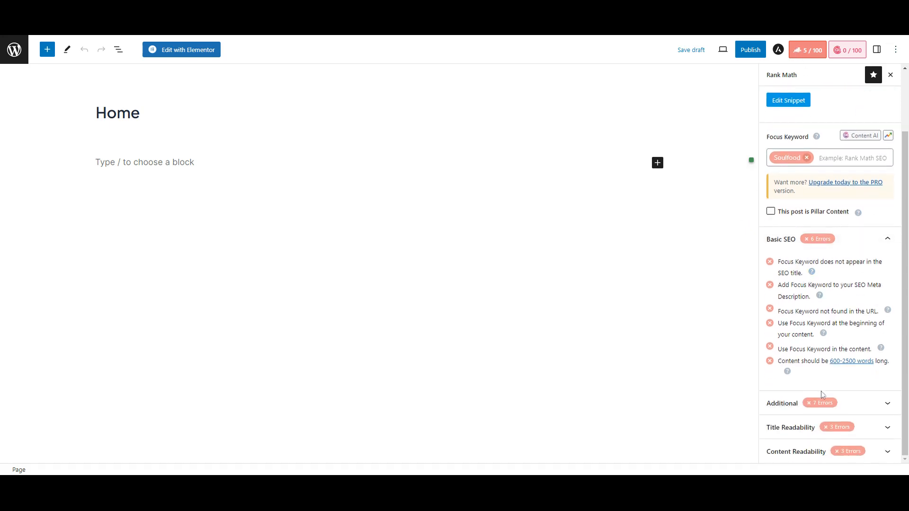